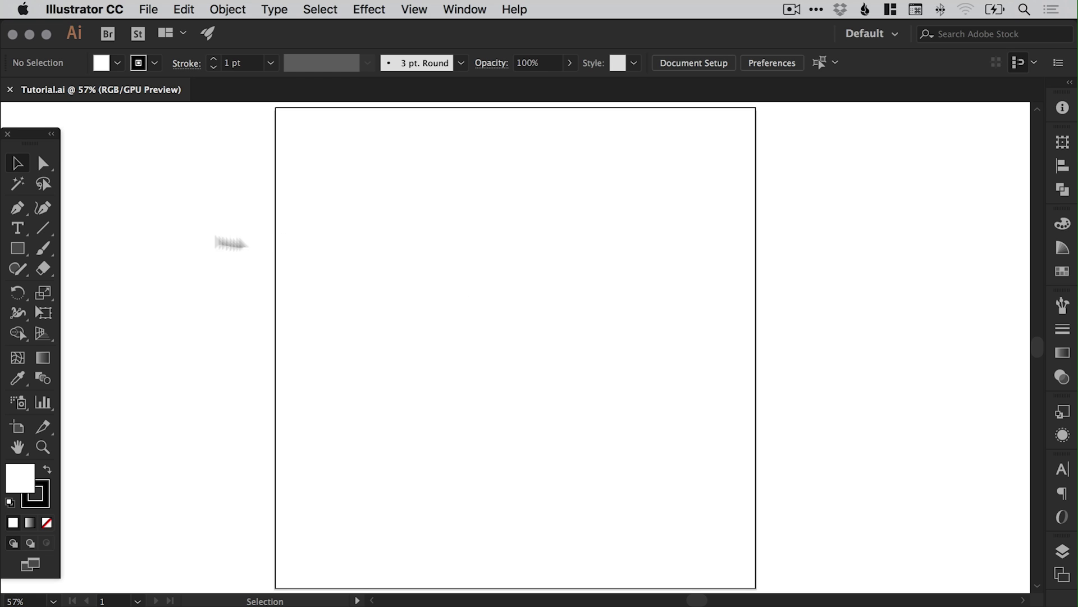
Step: Draw a 521 px circle near the artboard centre with no outline
drag(16, 248, 121, 289)
drag(399, 211, 577, 445)
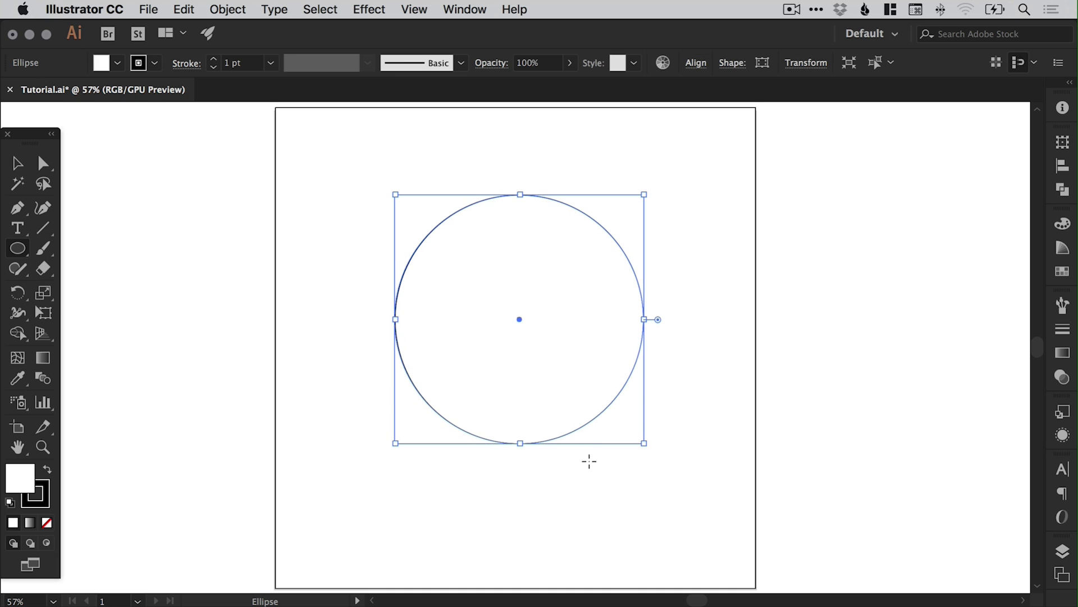
key(v)
click(46, 522)
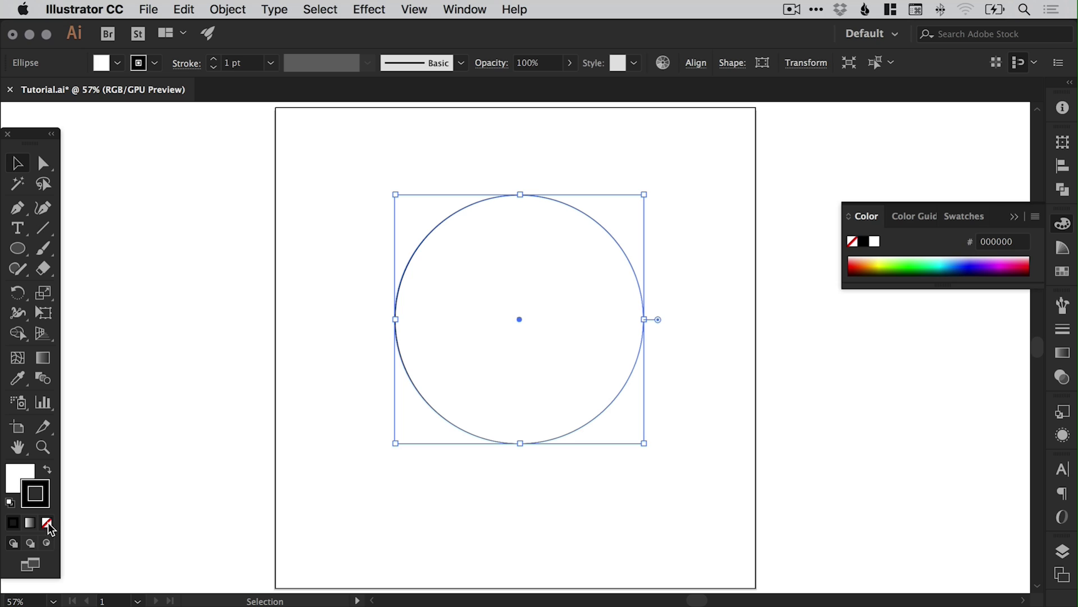
Step: Fill the circle with RGB Red as a global swatch and nudge it slightly down-left
click(21, 474)
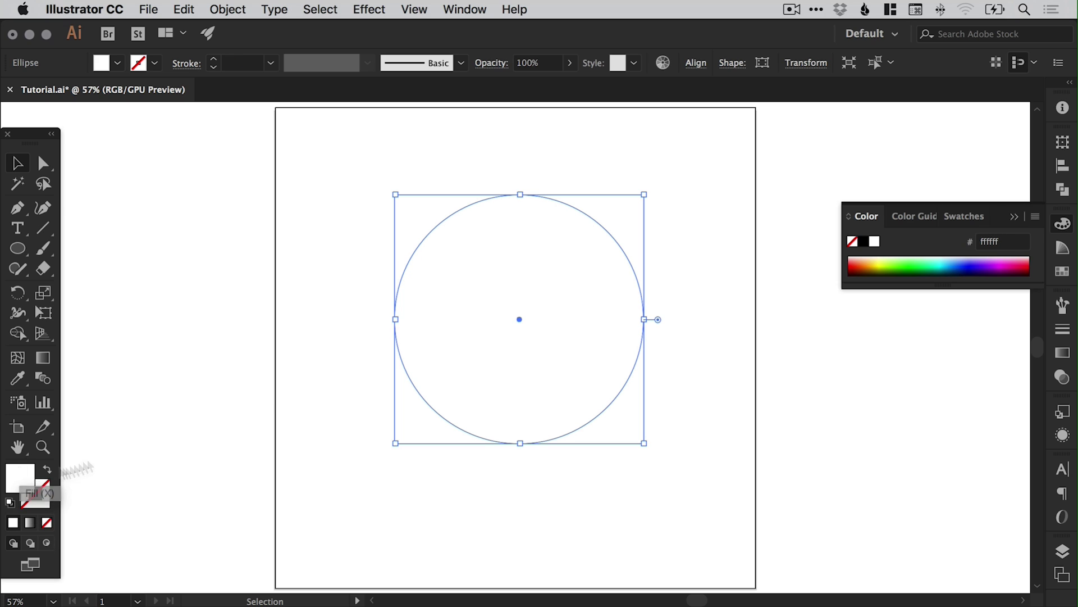
click(1063, 272)
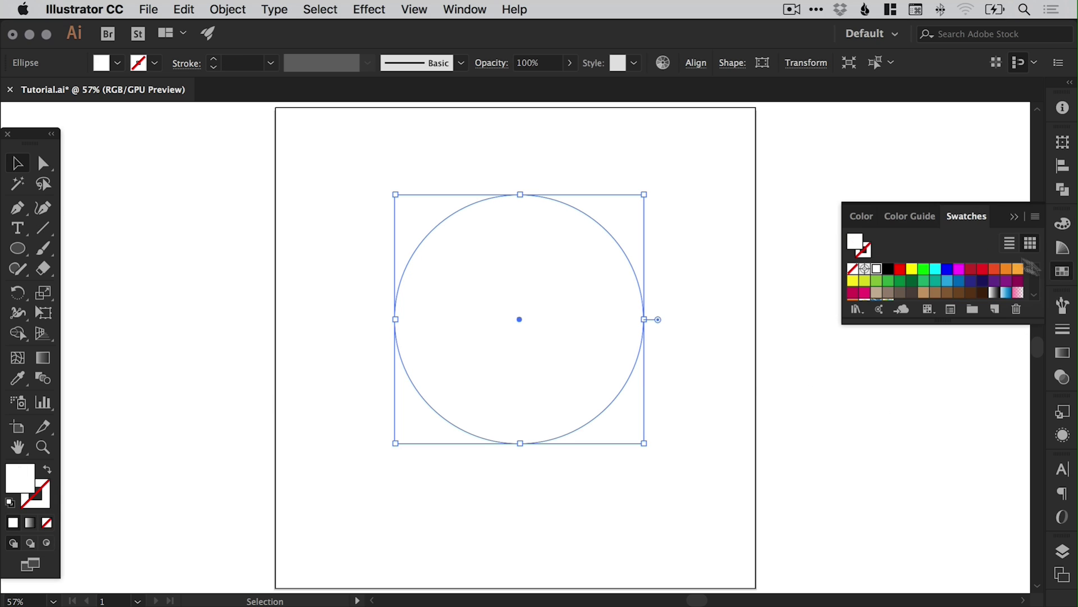
drag(1030, 360, 1030, 369)
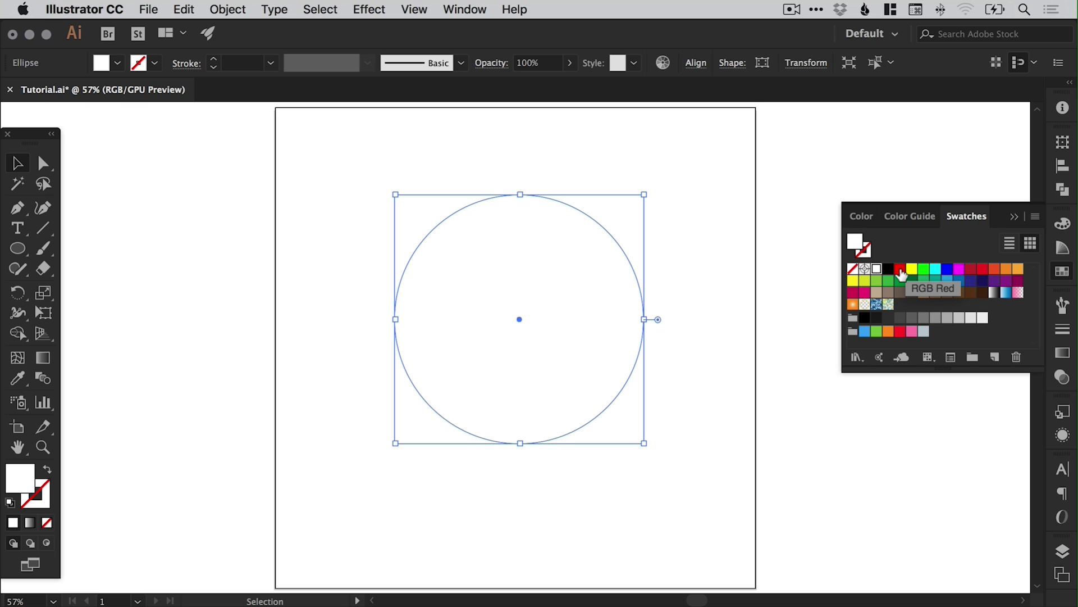
double_click(901, 272)
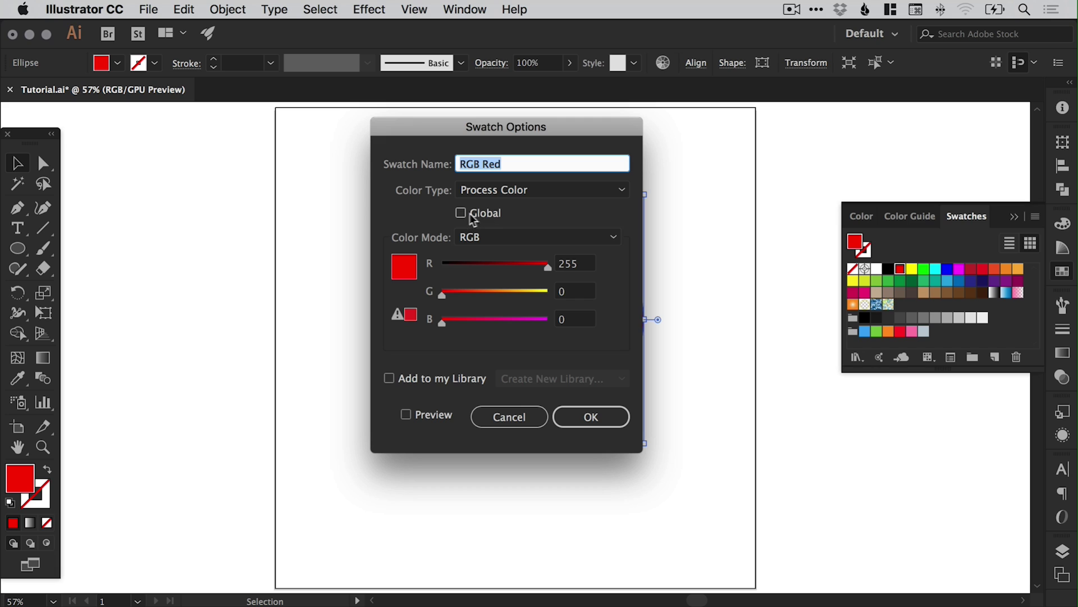
click(474, 217)
drag(527, 130, 536, 179)
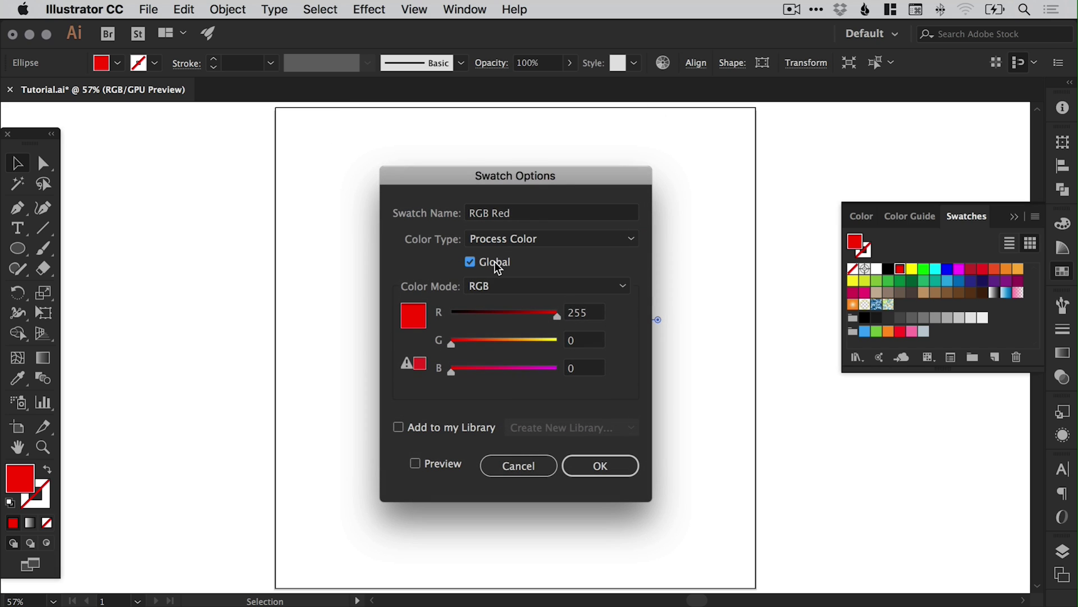
click(601, 466)
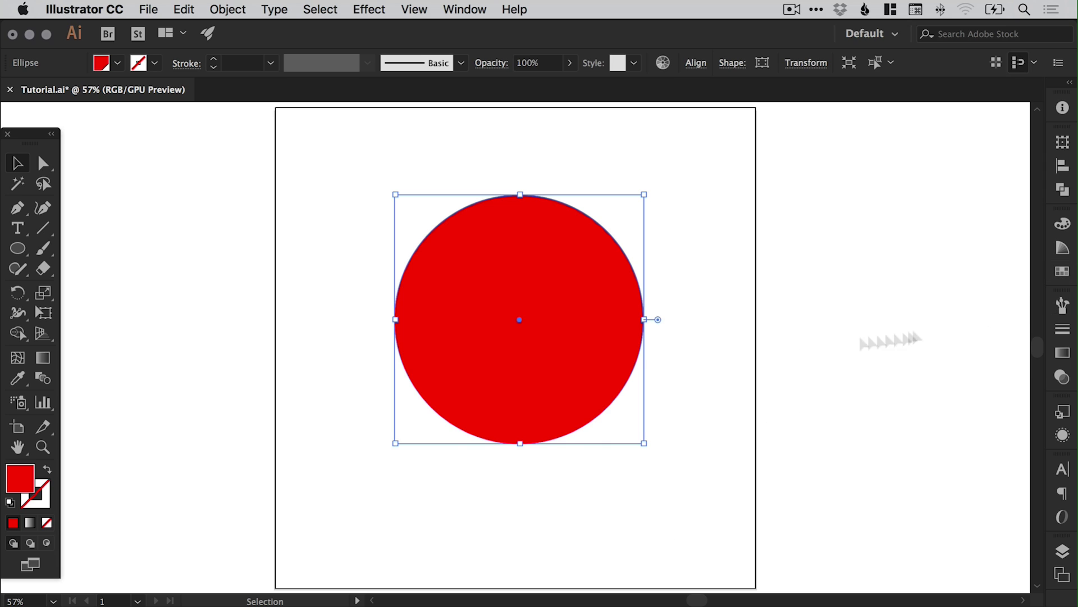
drag(542, 270, 539, 278)
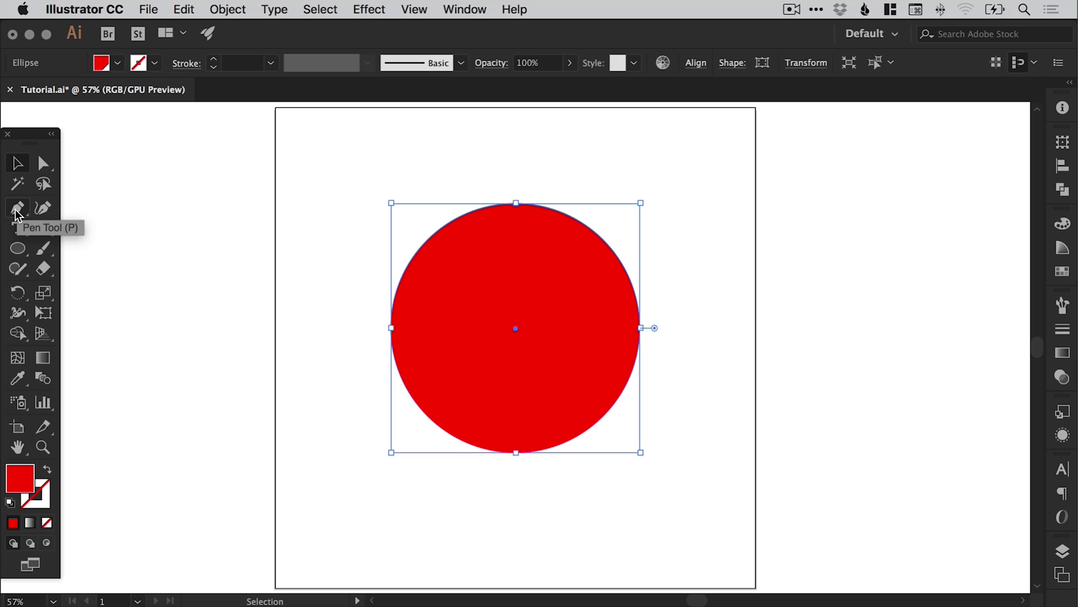
Step: Draw a quarter-circle arc left of the artboard with the Arc tool
click(43, 228)
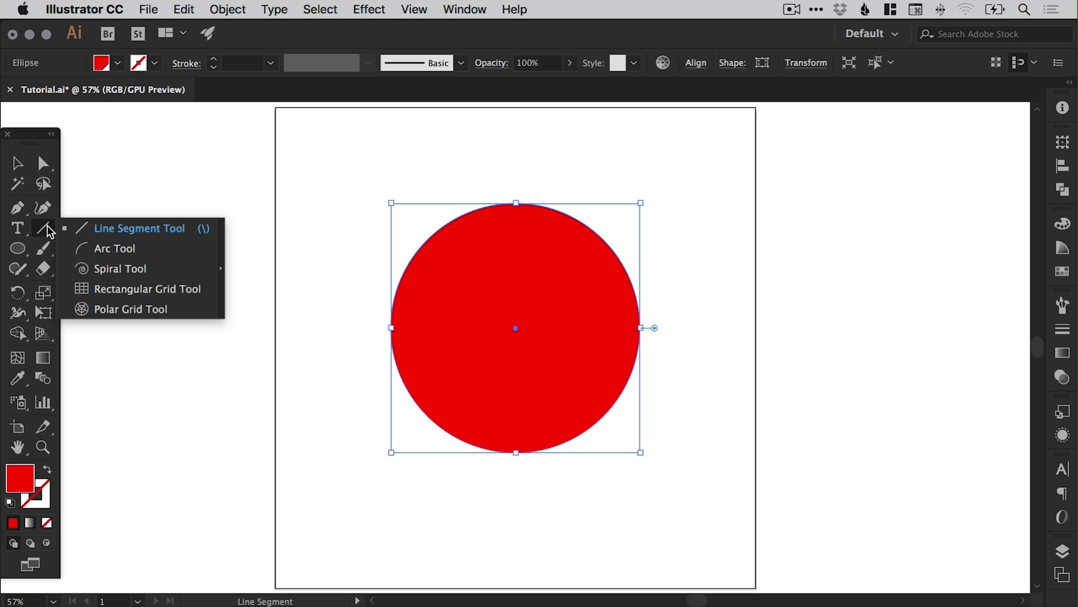
click(113, 249)
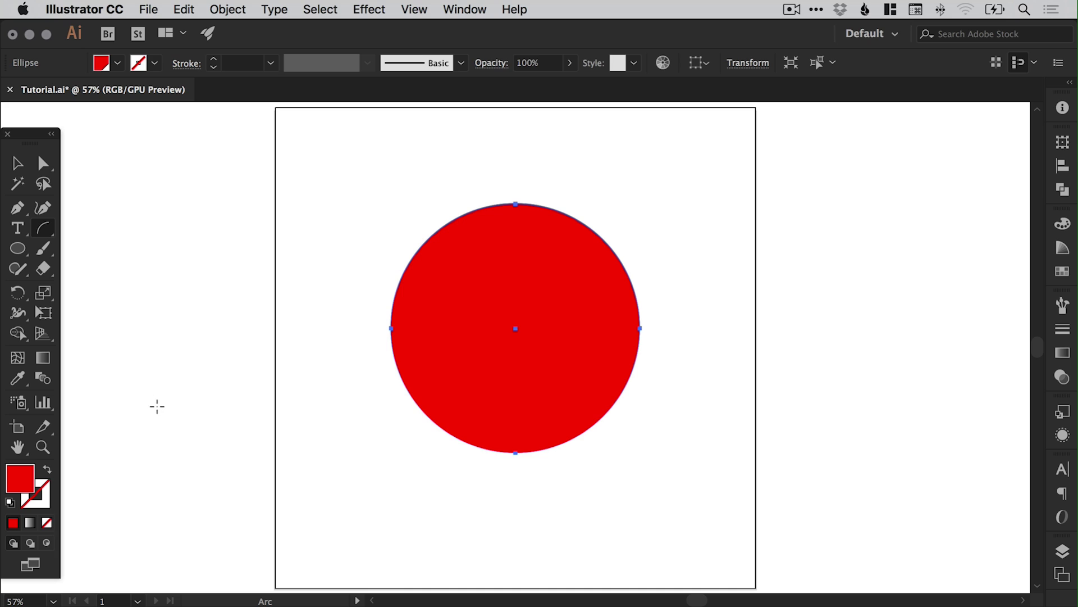
drag(159, 402, 254, 308)
key(v)
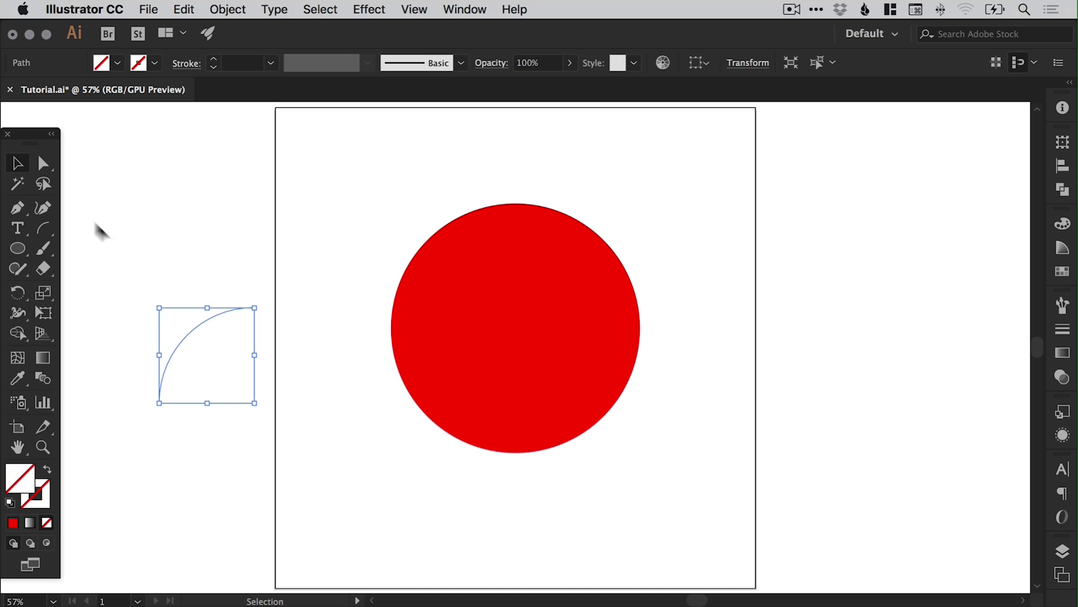
Step: Draw a second curved arc with the Pen tool near the top left and select both arcs
click(18, 209)
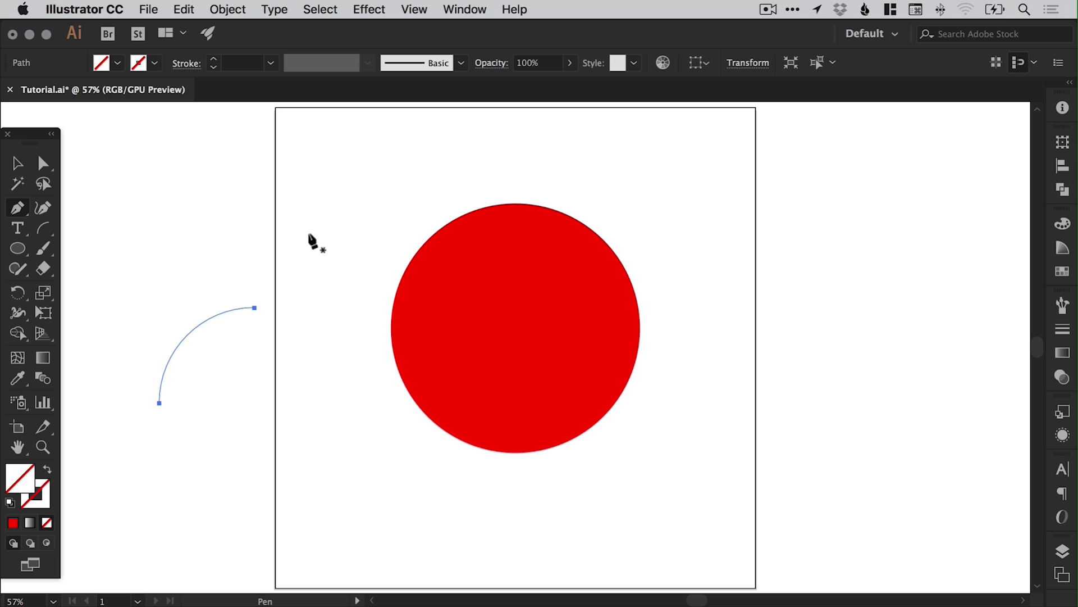
drag(311, 233, 459, 168)
key(v)
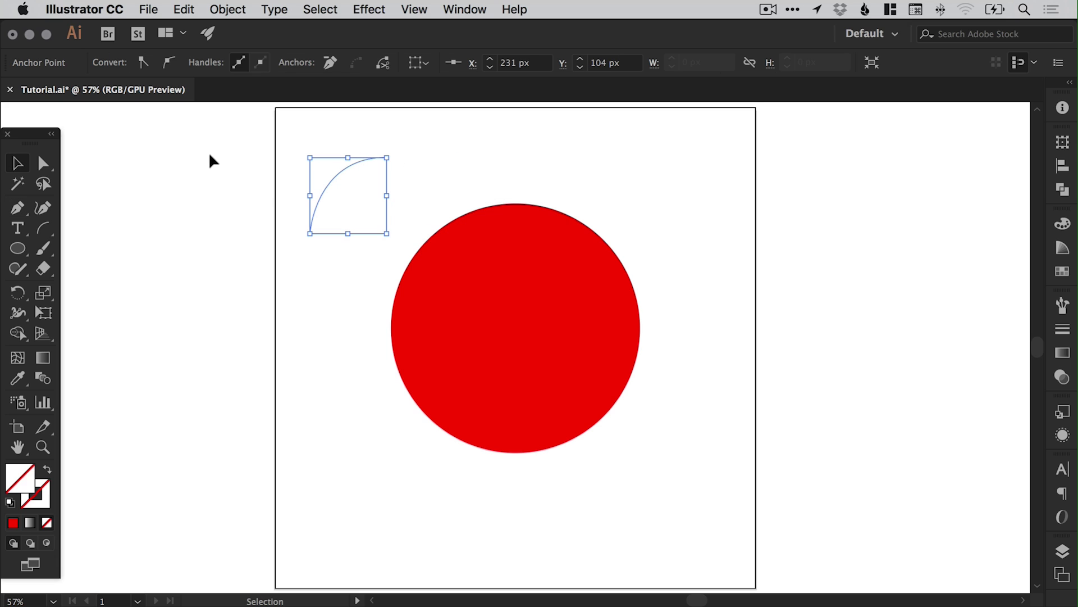
drag(232, 269, 338, 407)
Step: Give both arcs an RGB Red stroke with a 29 pt weight
click(42, 502)
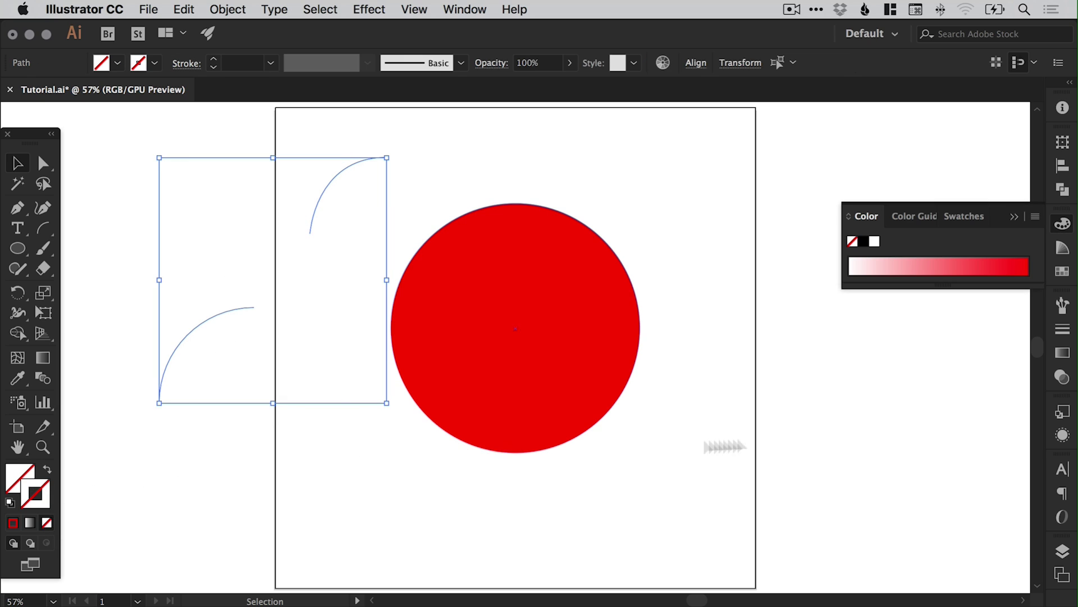
click(1063, 273)
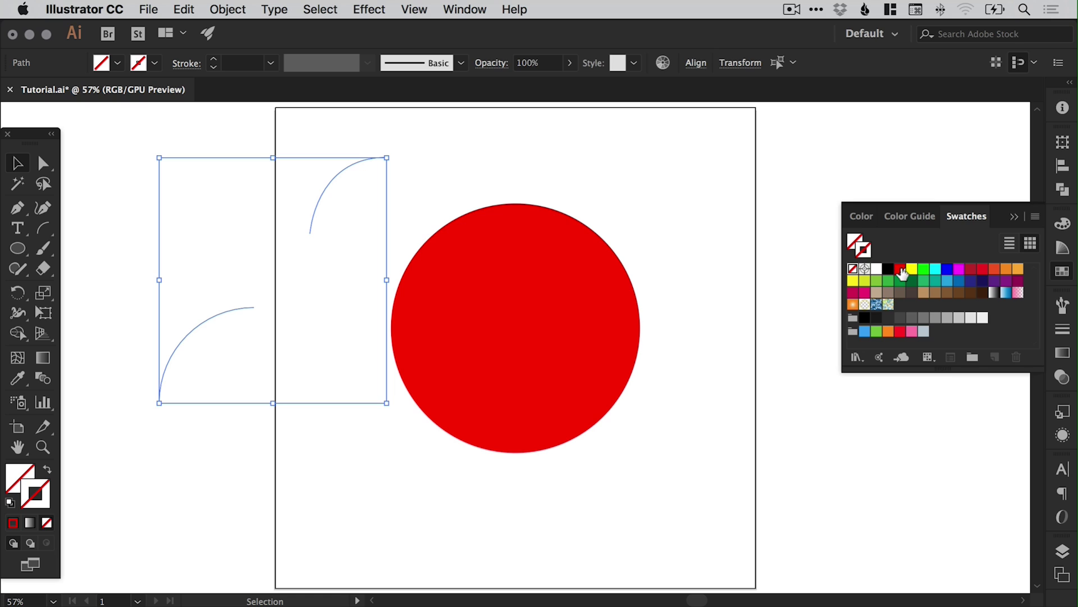
click(901, 270)
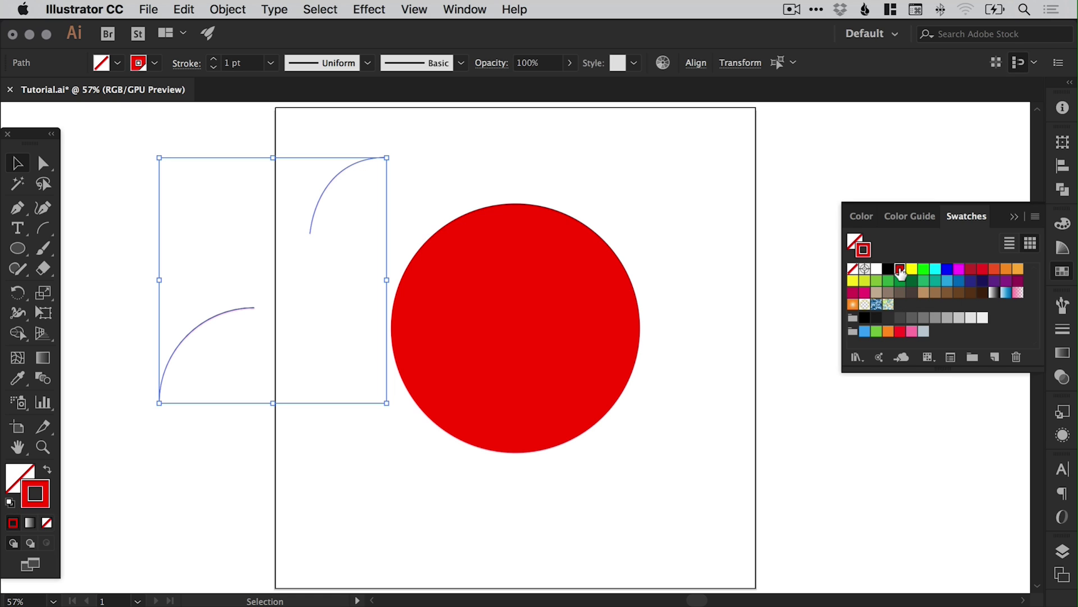
click(1062, 329)
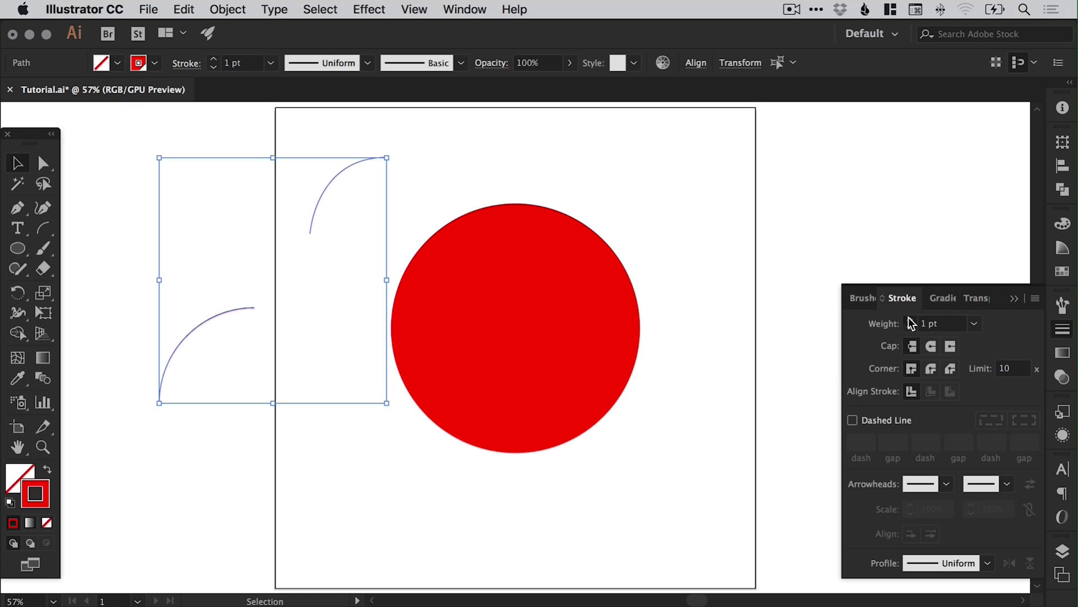
click(911, 320)
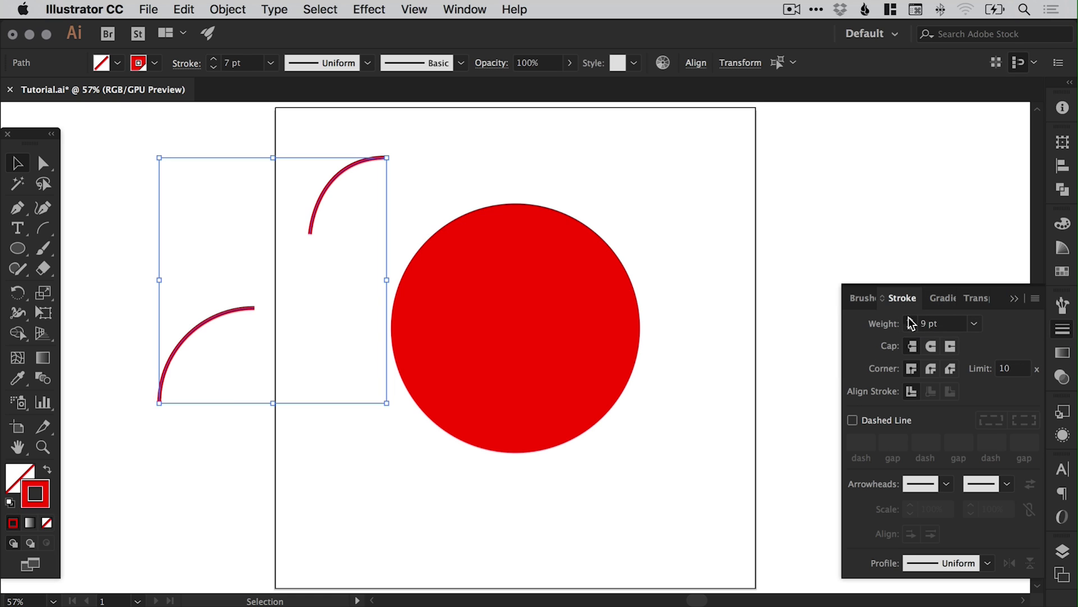
click(811, 177)
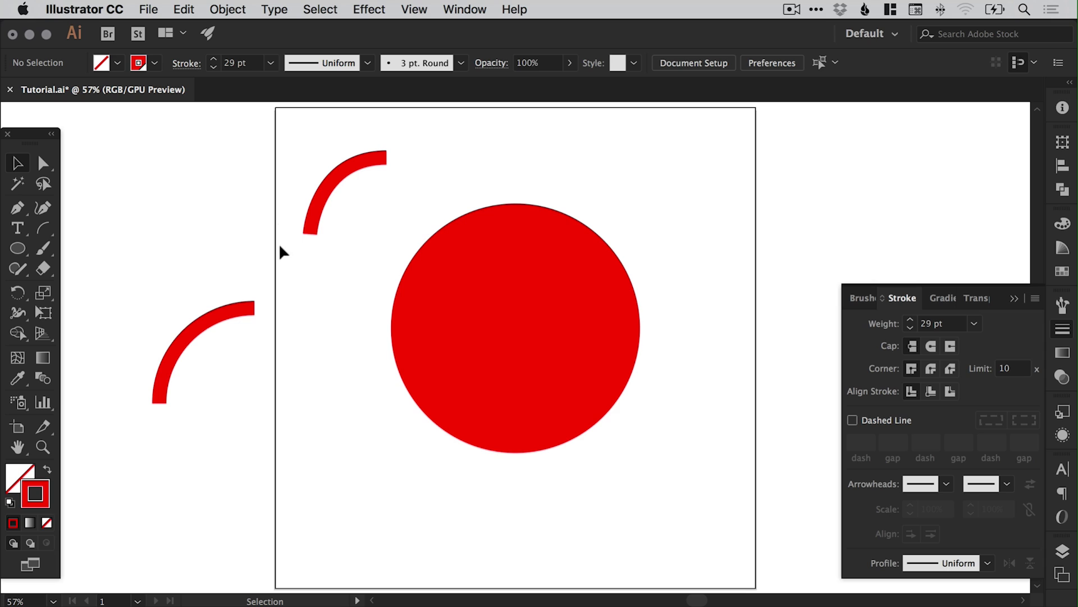
Step: Delete the top arc, attach the other to the circle's left side, and round its caps
click(375, 166)
key(Delete)
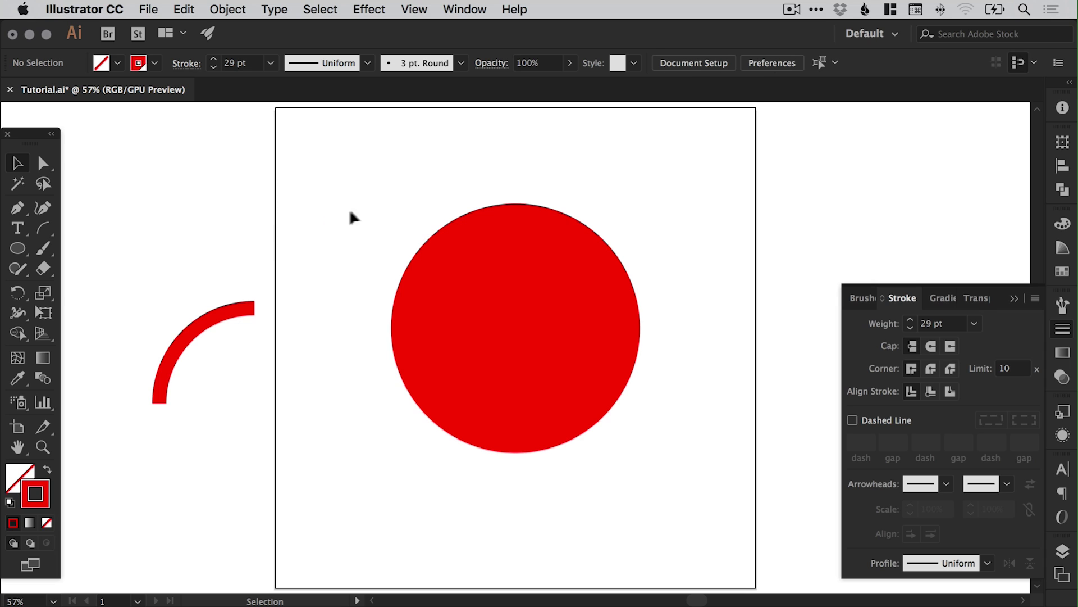
drag(201, 330, 385, 335)
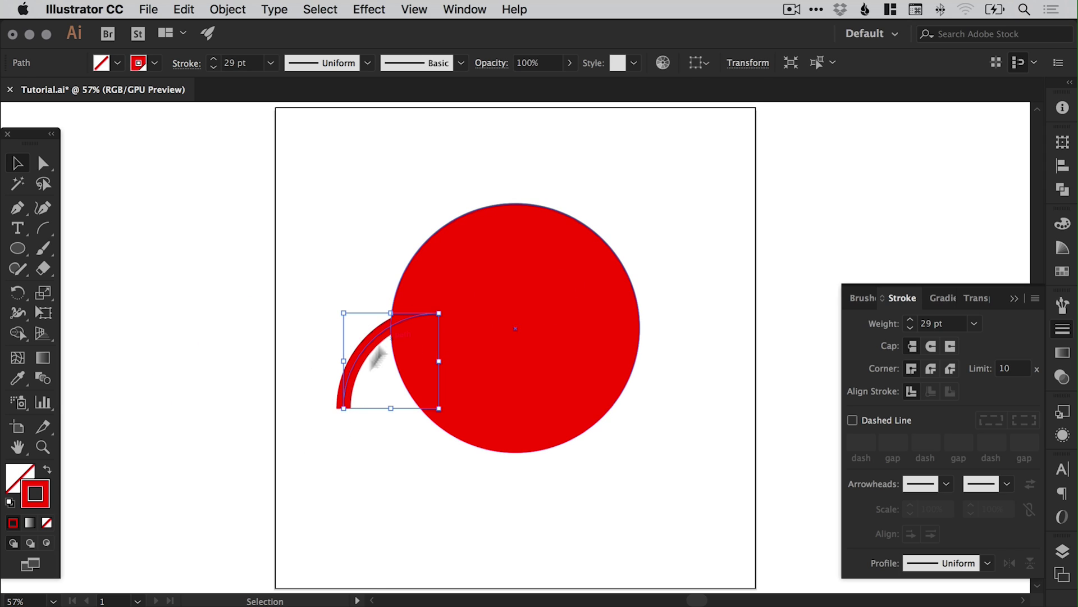
click(931, 346)
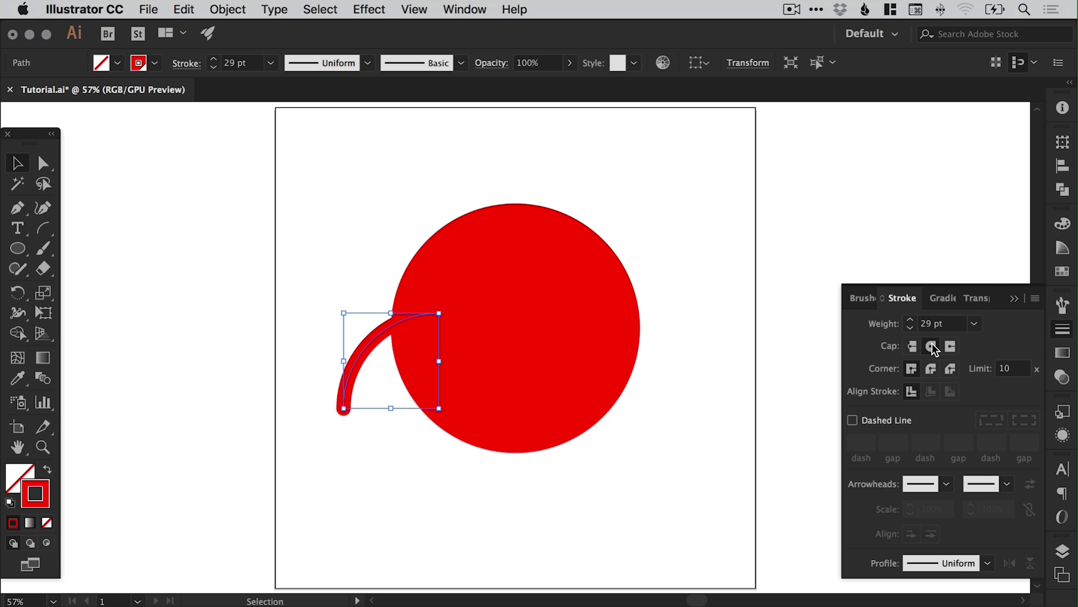
click(770, 372)
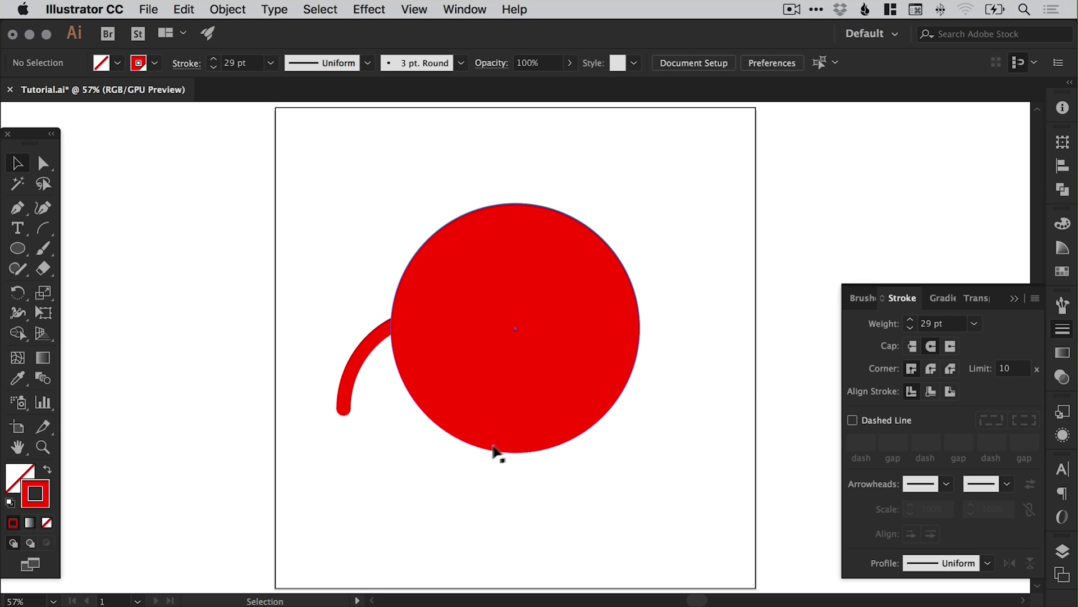
Step: Copy the arm to the circle's right side and rotate the copy to flip it
click(370, 352)
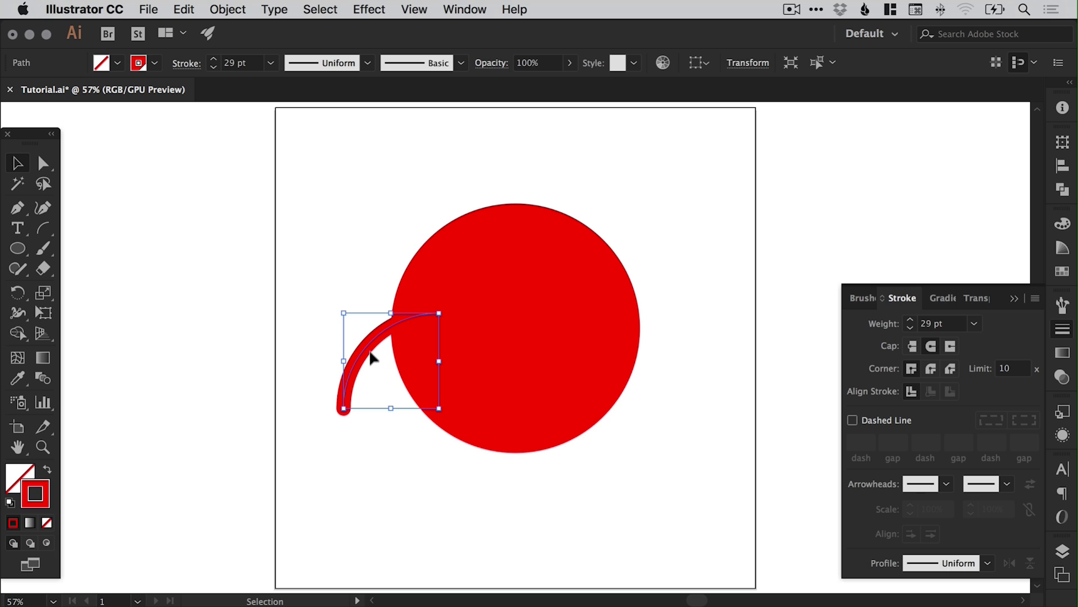
drag(369, 352, 658, 347)
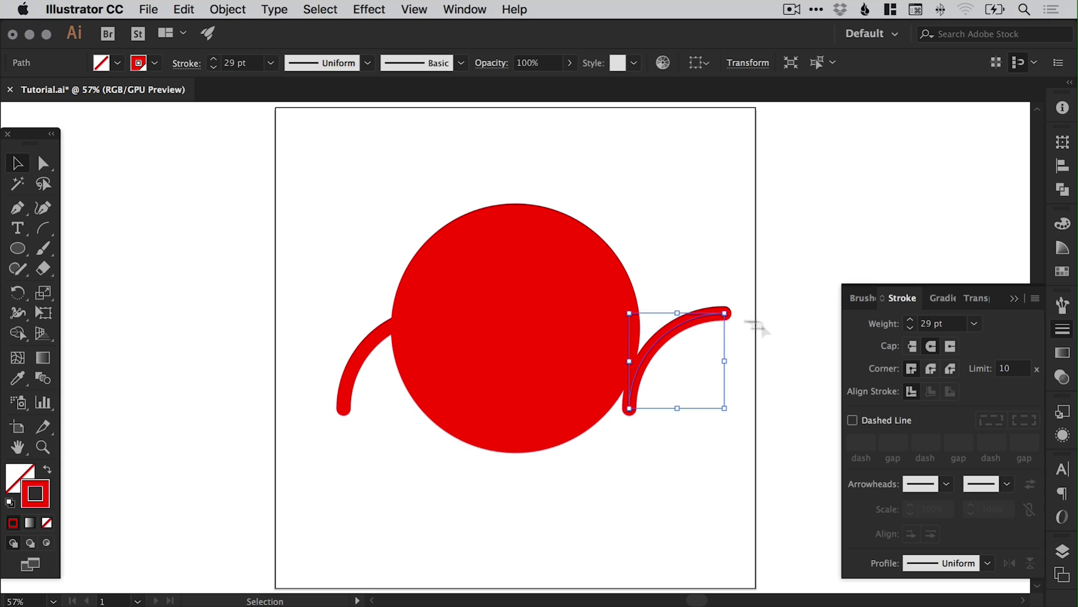
click(18, 292)
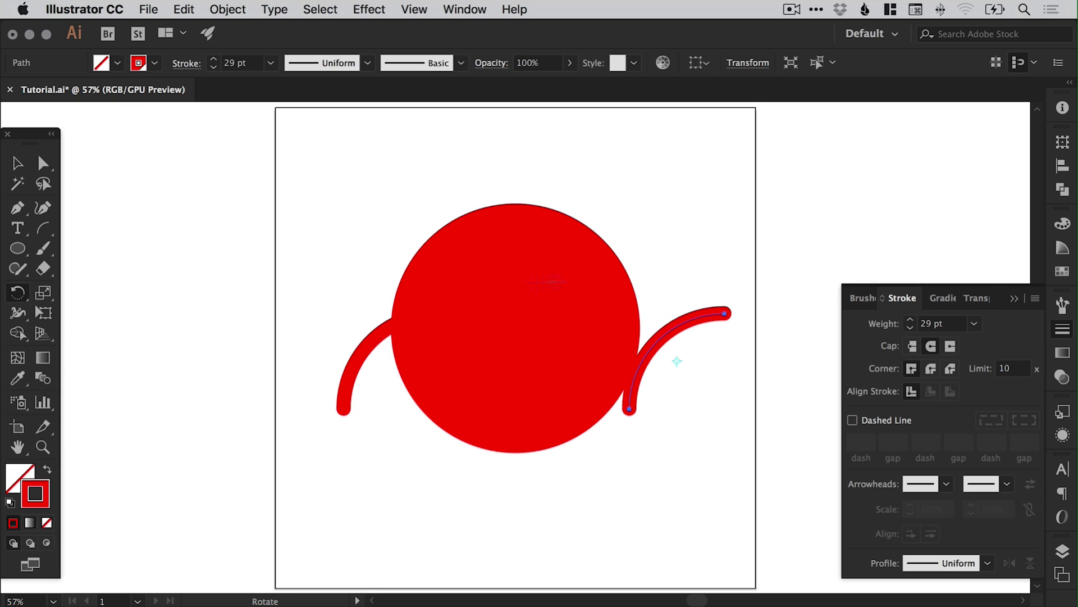
drag(695, 265, 669, 421)
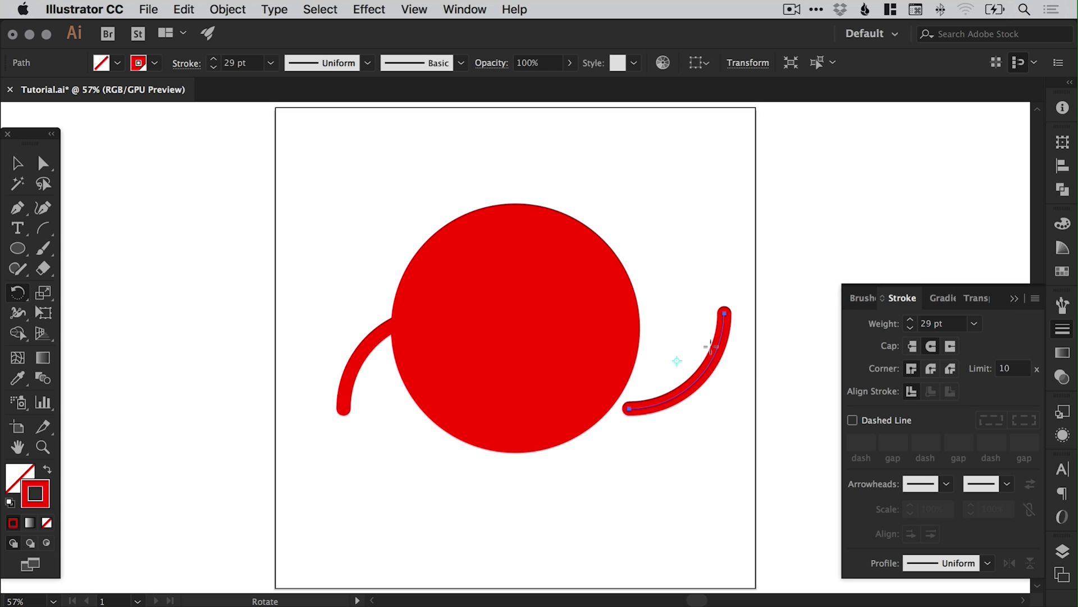
key(v)
click(707, 256)
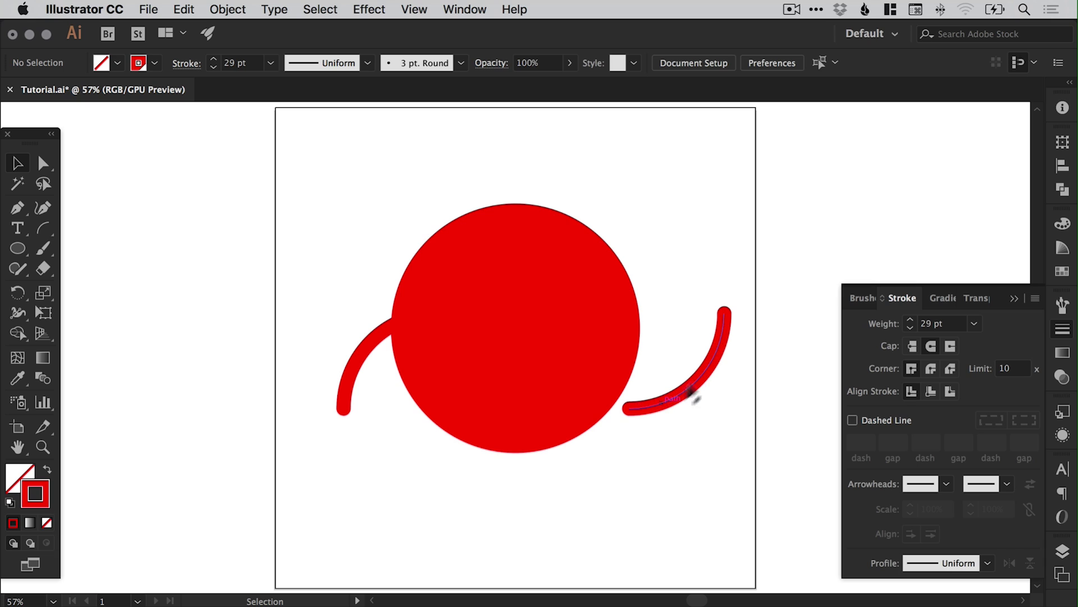
Step: Overlap the right arm onto the circle, lower the left arm ~21 px and raise the right ~25 px
drag(711, 371, 688, 323)
click(725, 302)
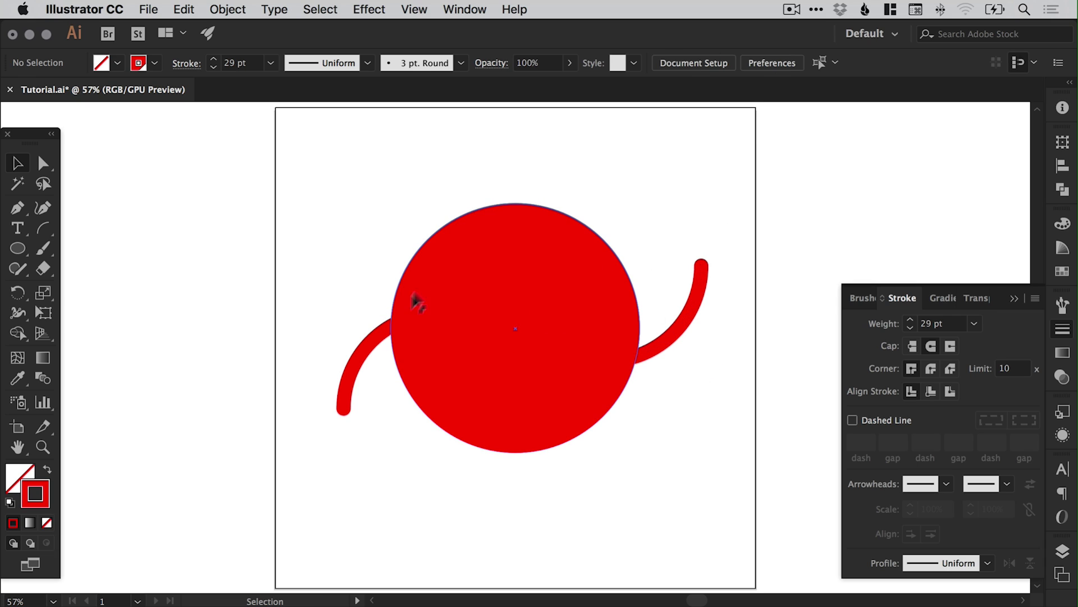
drag(379, 343, 379, 363)
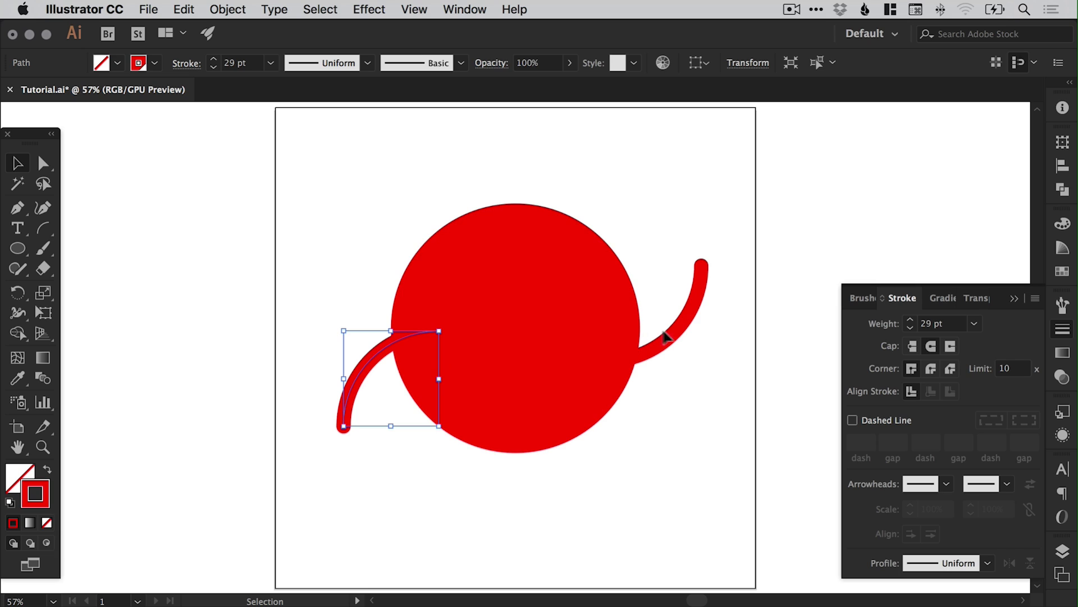
drag(674, 340, 688, 318)
click(672, 373)
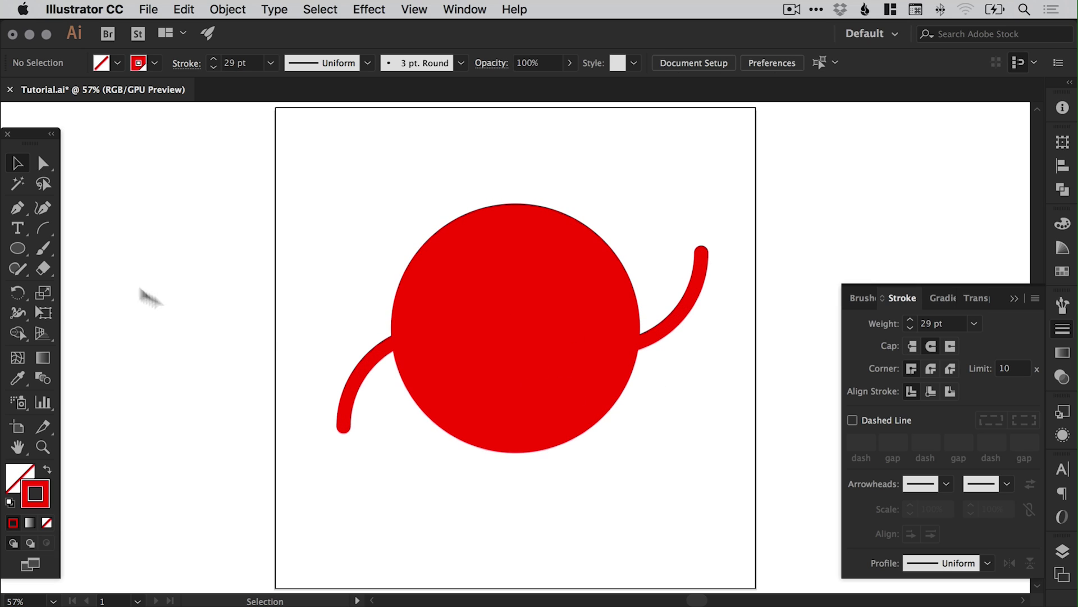
Step: Draw a vertical line about 160 px long below the circle with the Pen tool
click(43, 231)
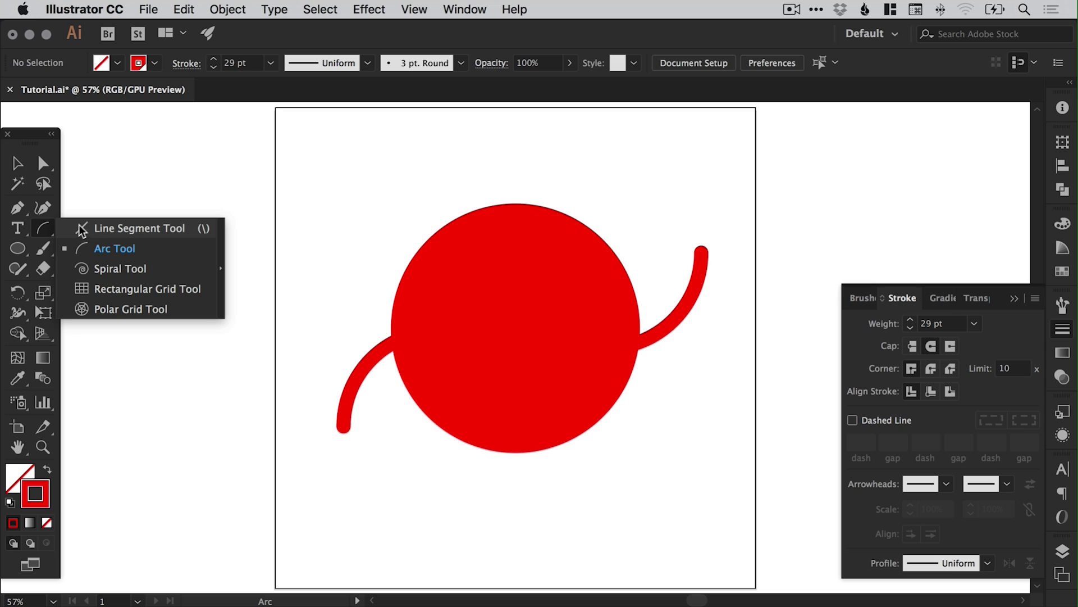
click(140, 227)
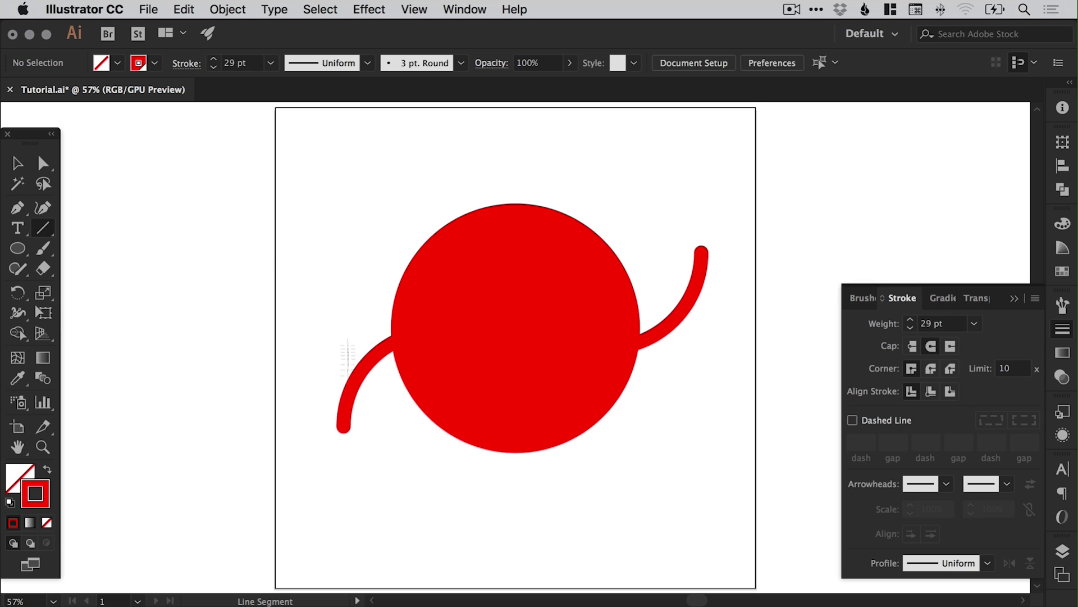
click(16, 207)
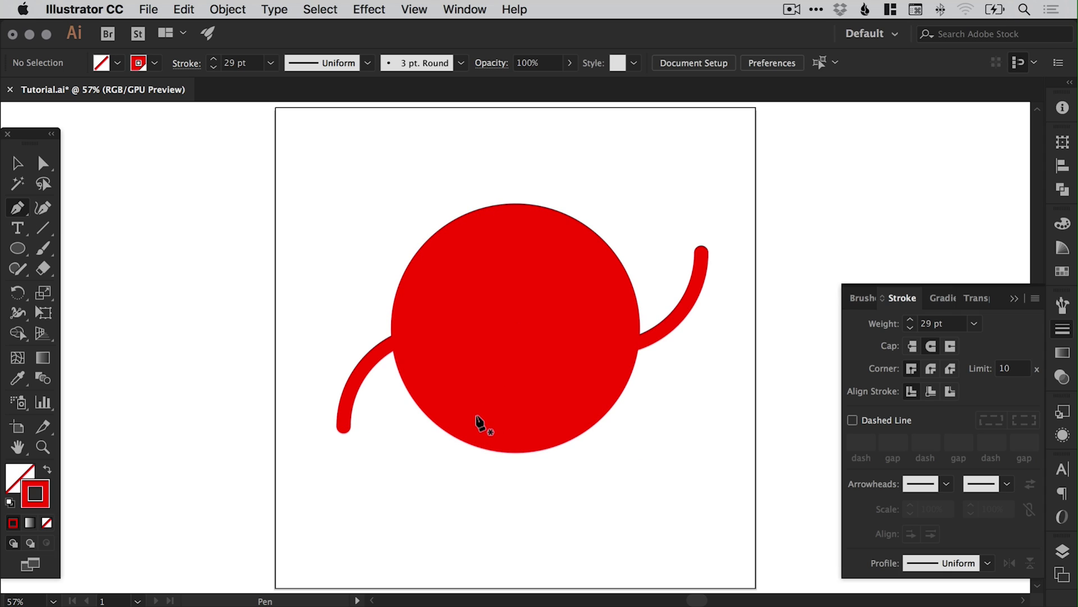
click(425, 459)
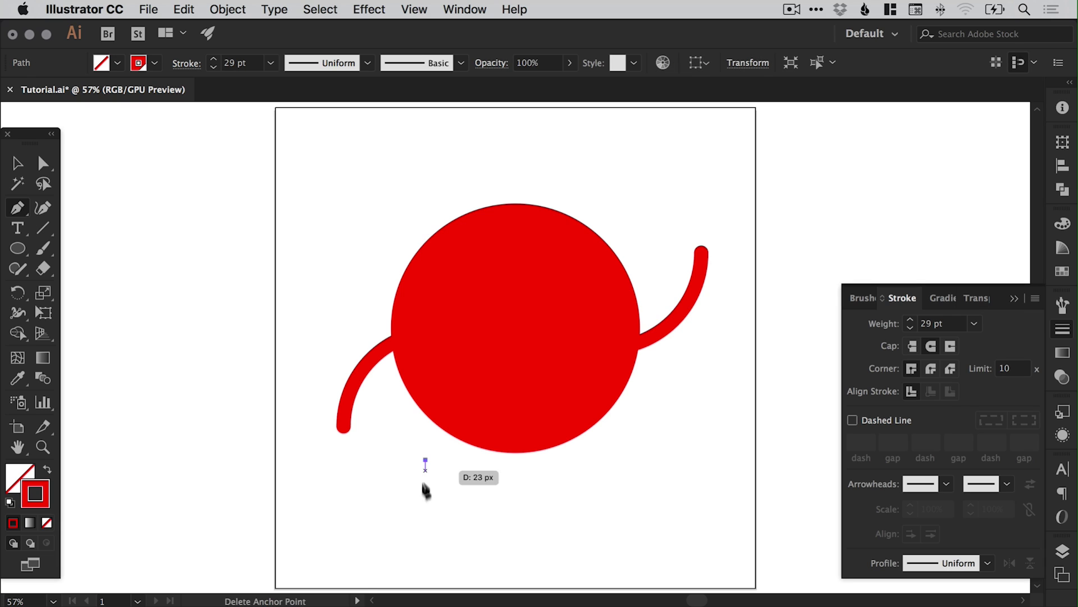
click(425, 537)
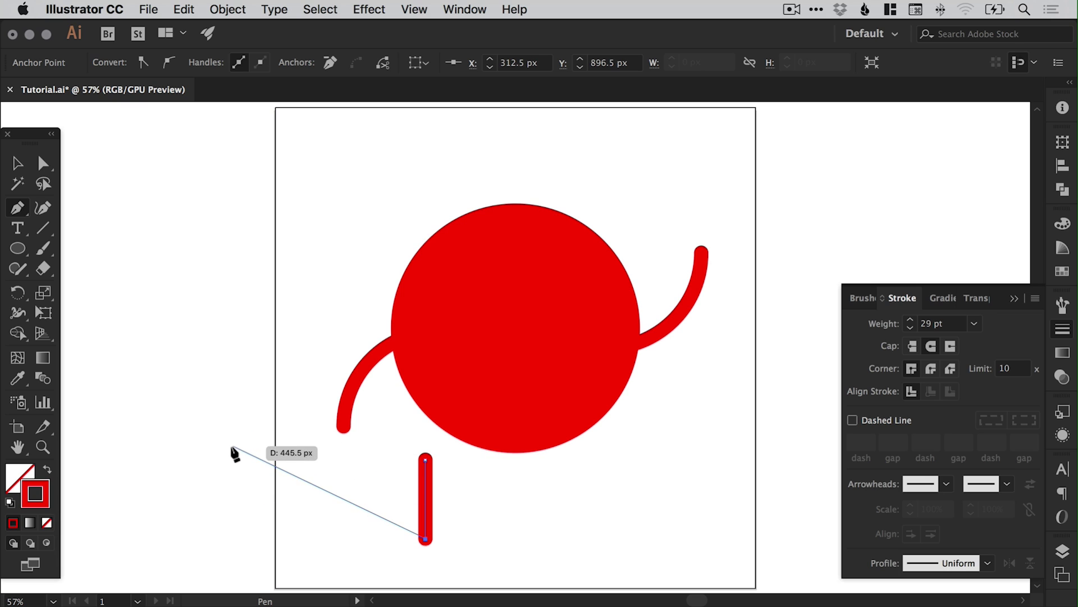
click(17, 164)
click(365, 505)
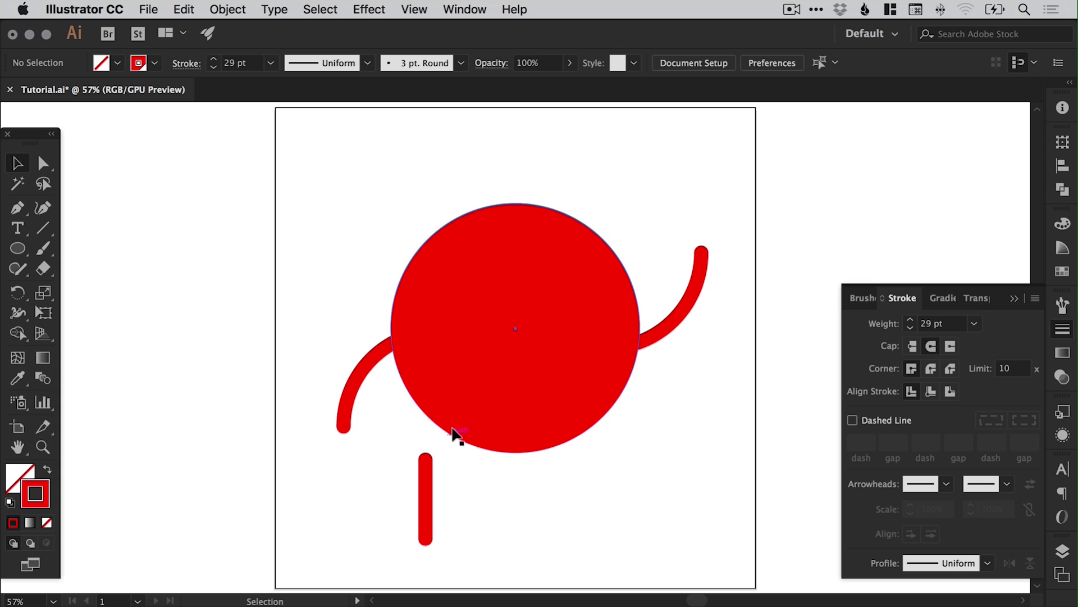
Step: Move the line up to join the circle's bottom and lengthen it by dragging its bottom anchor
drag(428, 497, 476, 504)
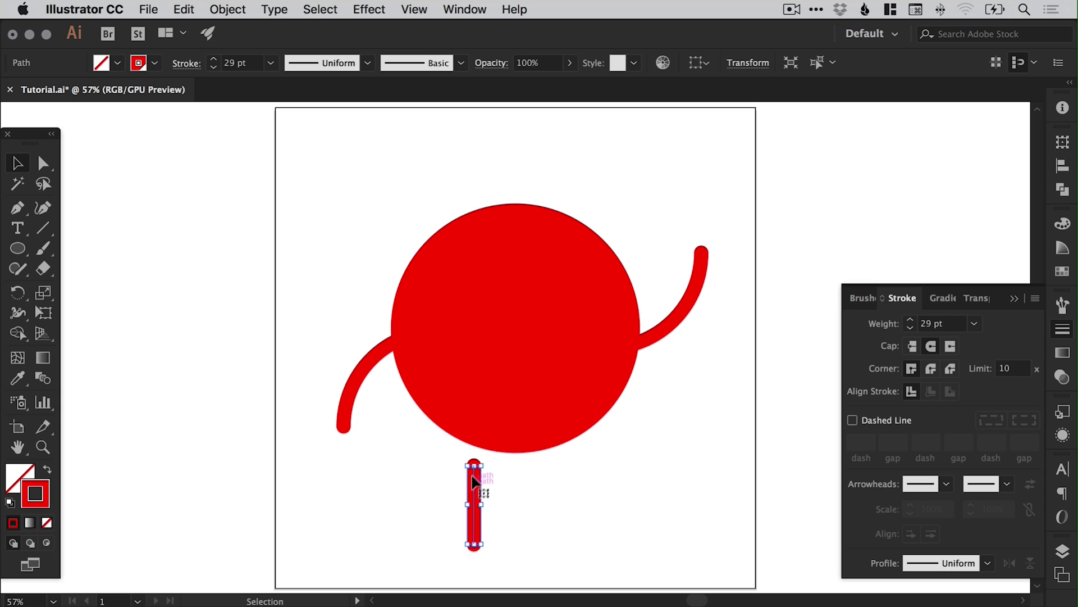
mouse_move(477, 496)
mouse_down()
mouse_move(503, 478)
mouse_move(500, 458)
mouse_move(524, 464)
mouse_up()
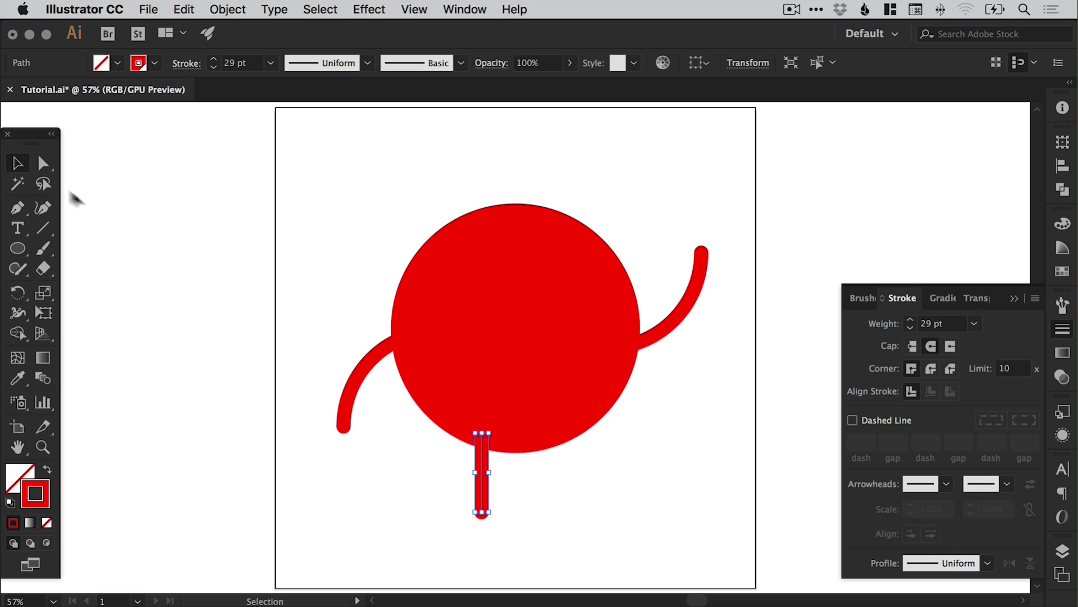
click(43, 163)
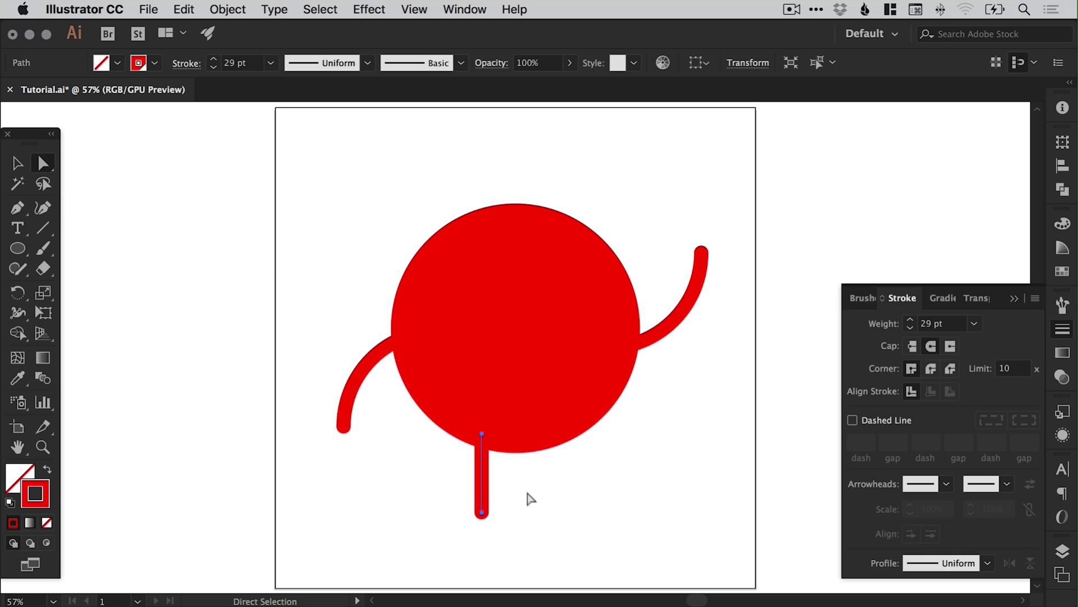
click(523, 514)
click(483, 512)
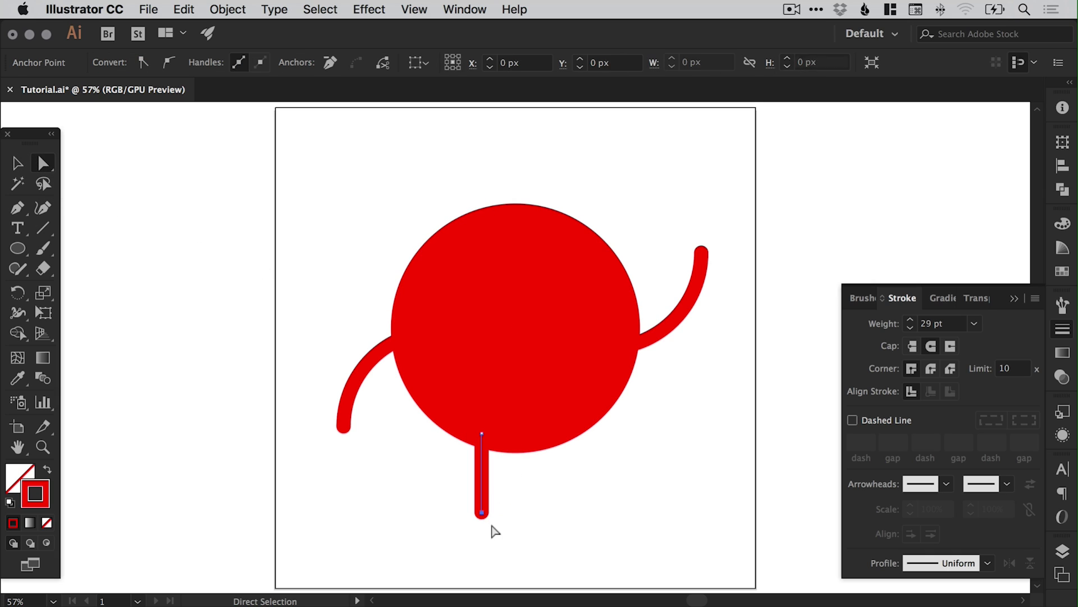
mouse_move(482, 512)
mouse_down()
mouse_move(482, 571)
mouse_move(481, 456)
mouse_move(482, 532)
mouse_up()
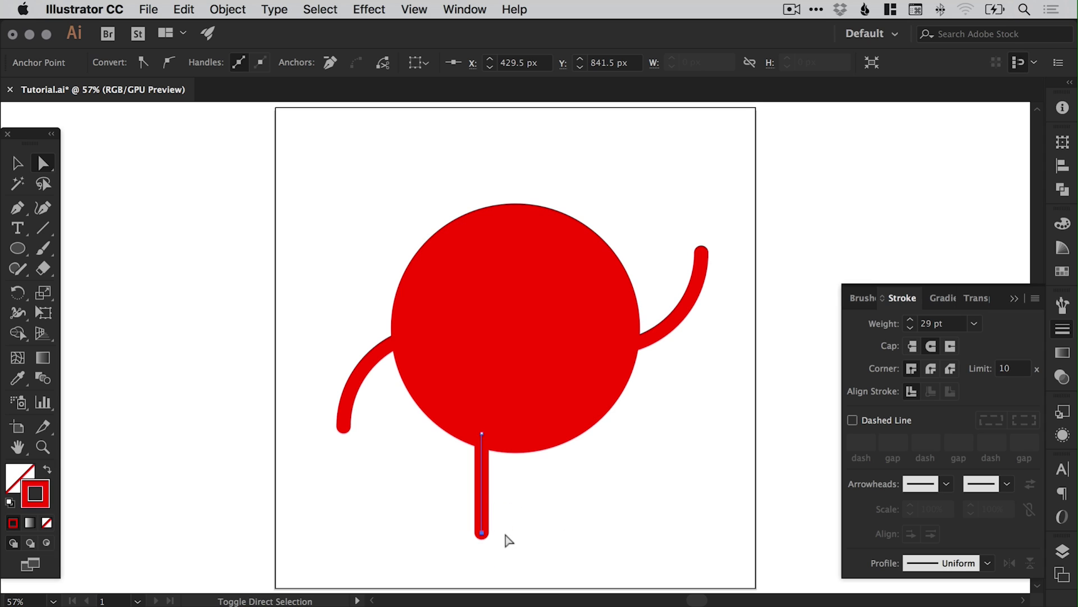
Step: Duplicate the leg 118 px to the right and shift the original leg slightly left
click(566, 508)
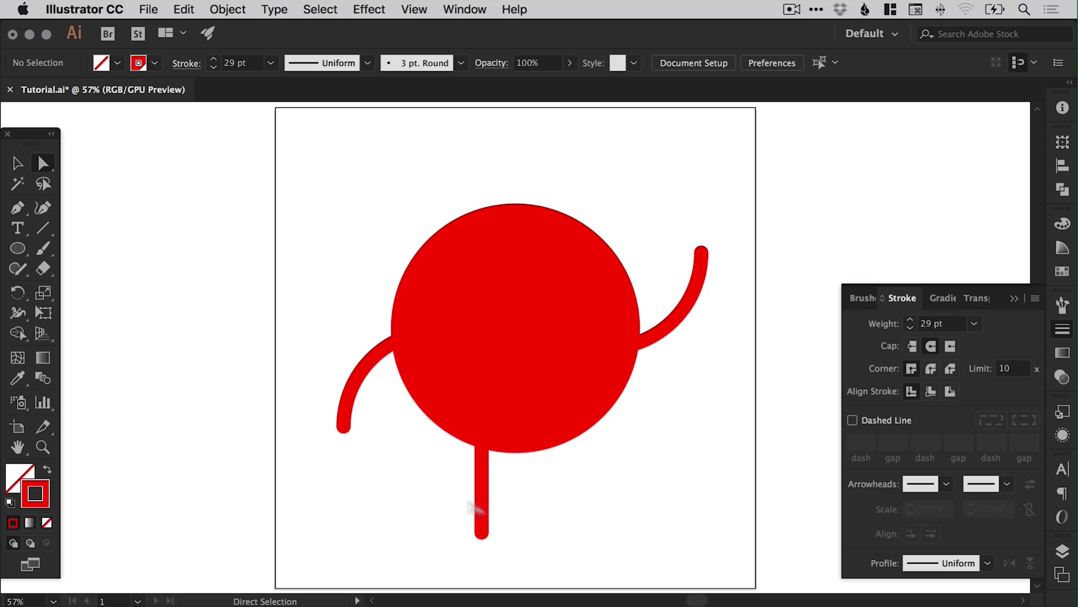
key(v)
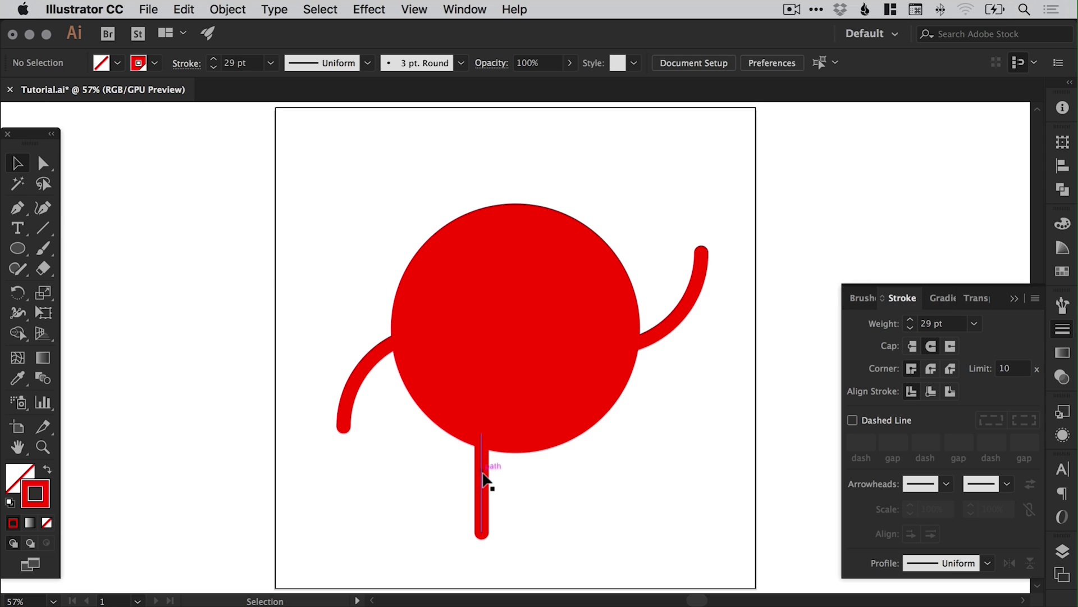
click(483, 476)
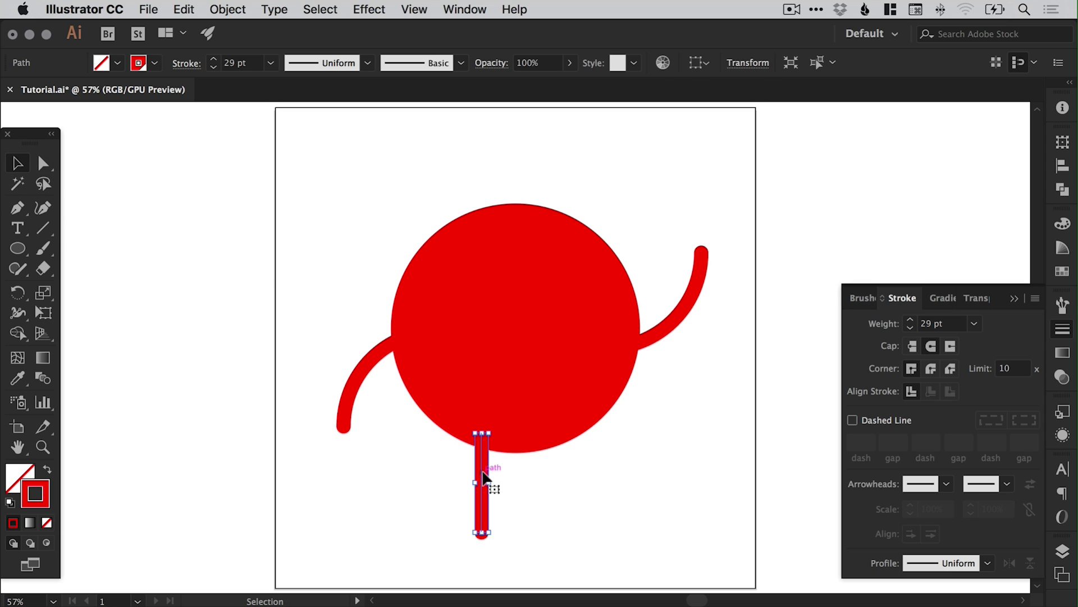
drag(483, 475, 556, 476)
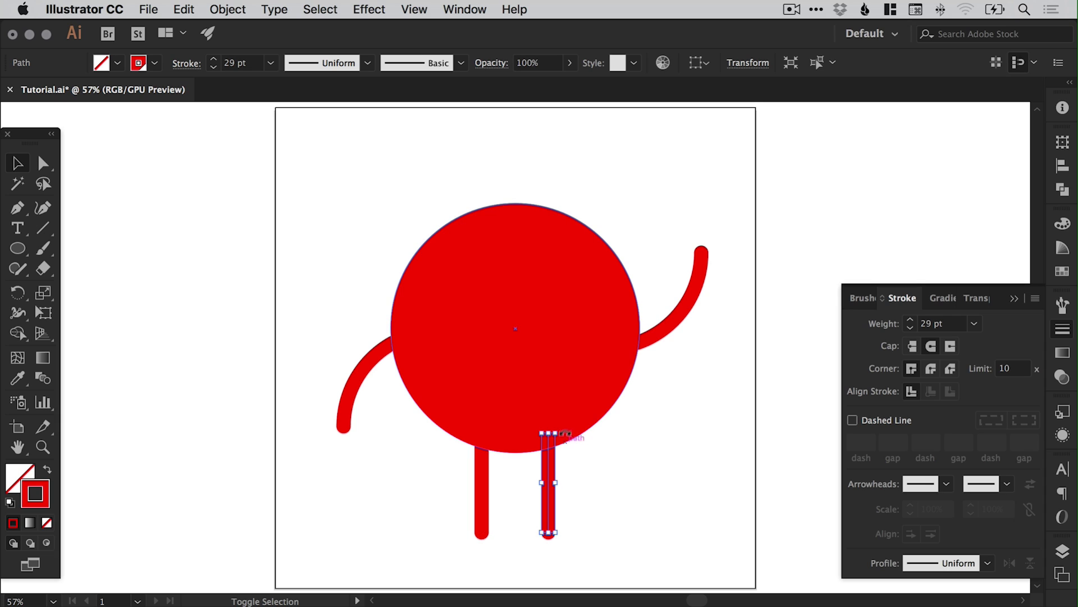
click(632, 469)
mouse_move(479, 488)
mouse_down()
mouse_move(475, 548)
mouse_move(469, 490)
mouse_up()
click(375, 501)
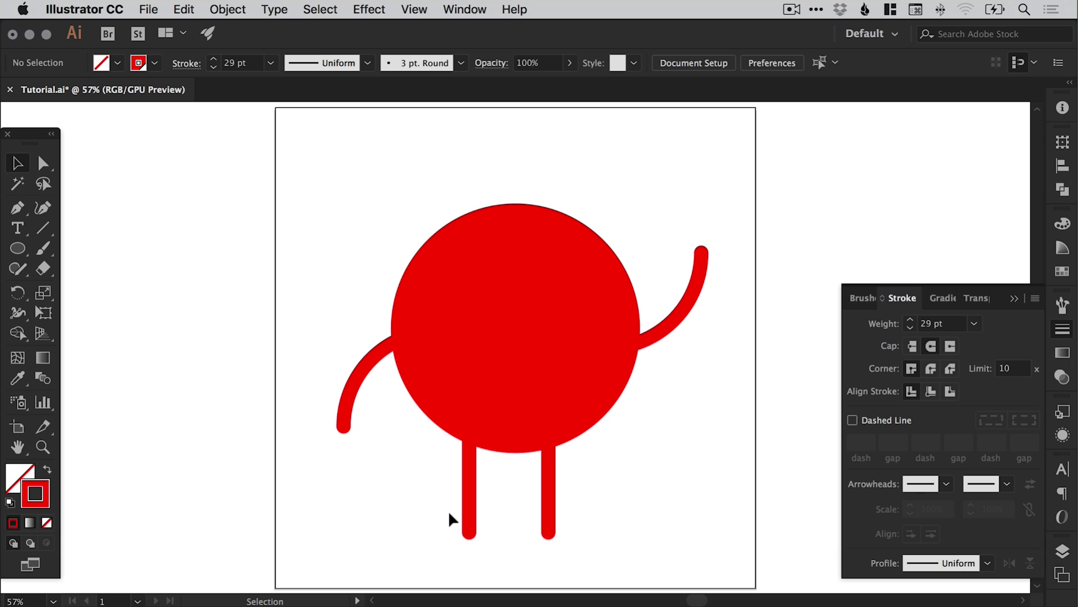
Step: Group the two legs, undoing an accidental move of the group
drag(406, 504, 602, 557)
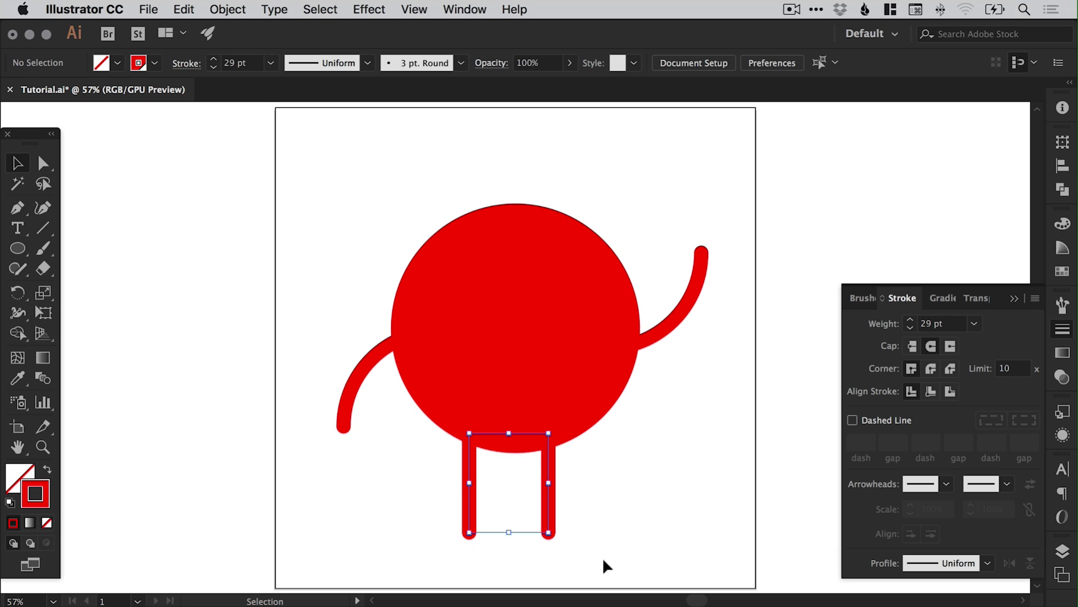
click(232, 10)
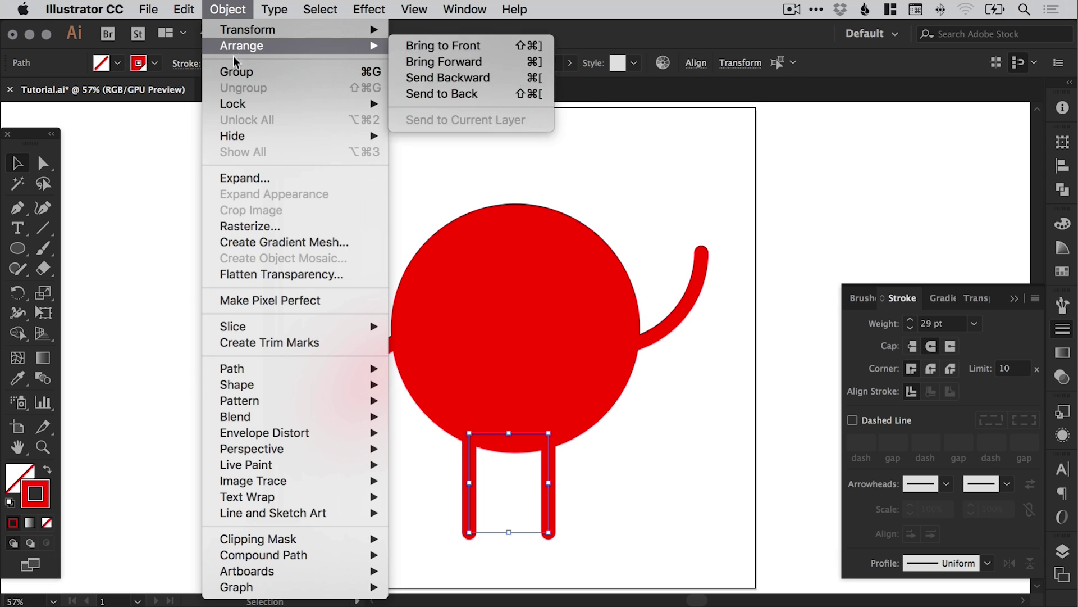
click(235, 73)
click(607, 526)
drag(550, 512, 610, 534)
key(super+z)
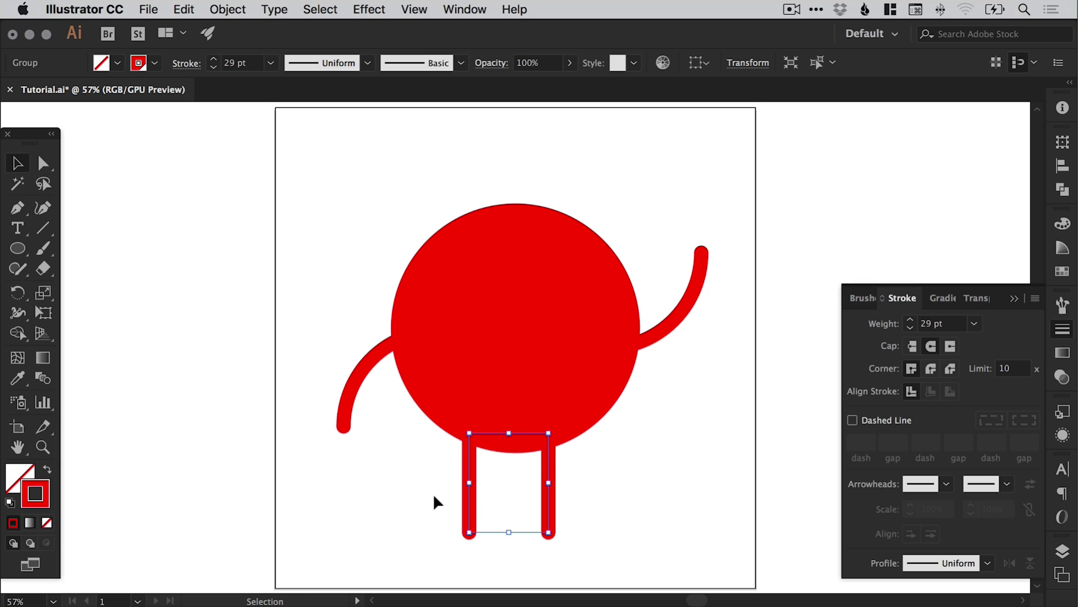
Step: Select the circle with the legs and apply Horizontal Align Center from the Align panel
shift+click(499, 414)
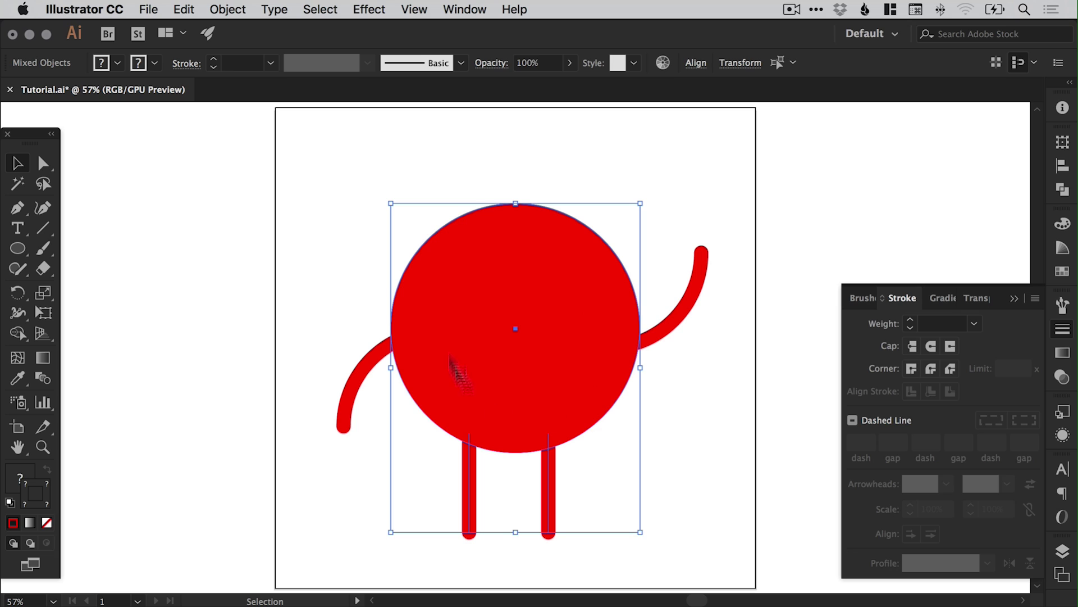
click(696, 63)
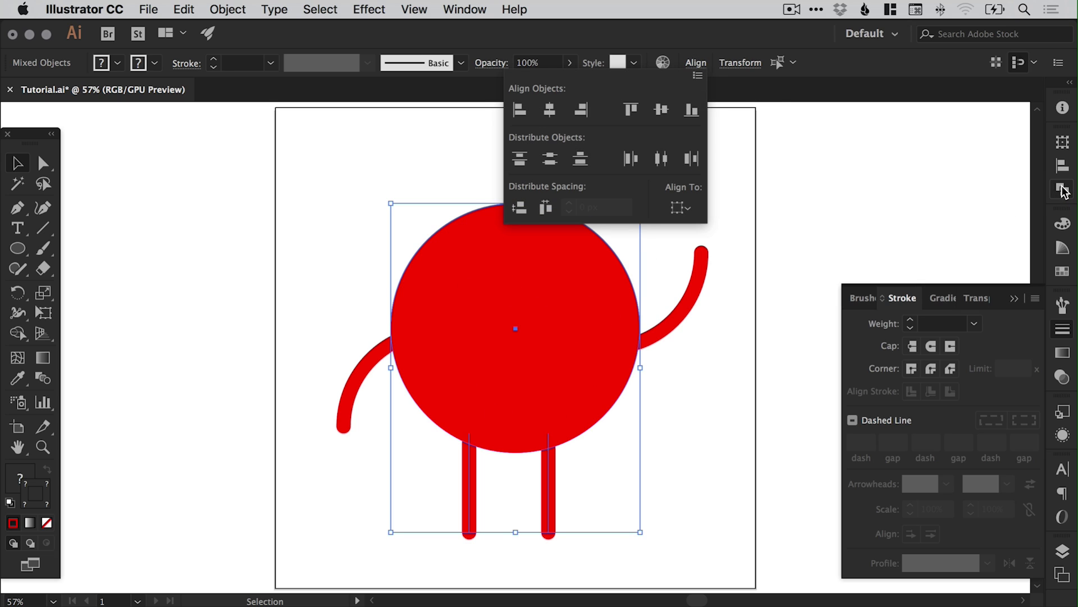
click(1063, 166)
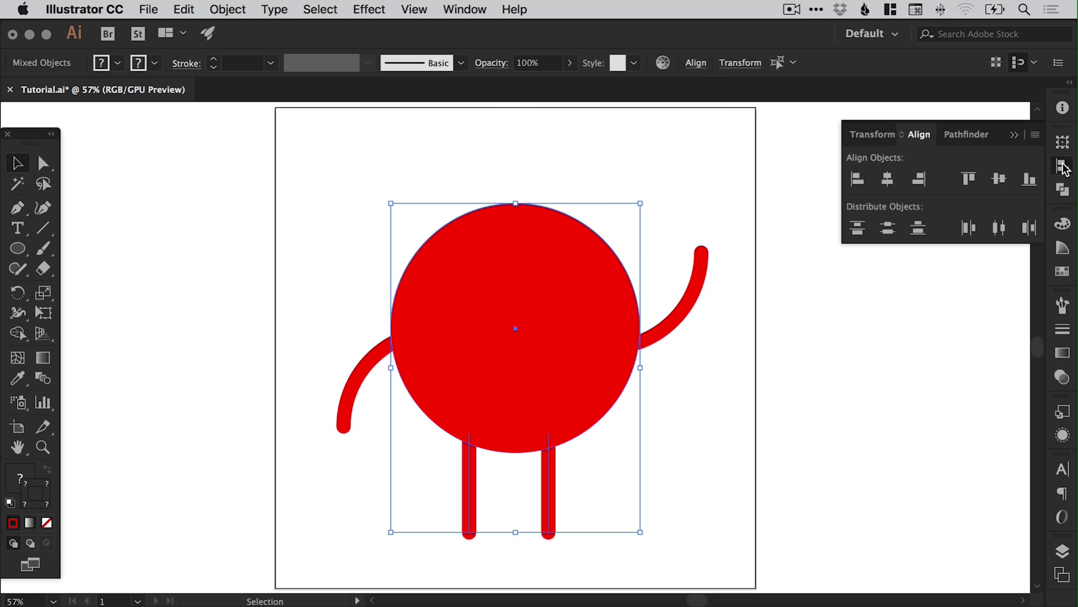
click(888, 180)
click(680, 421)
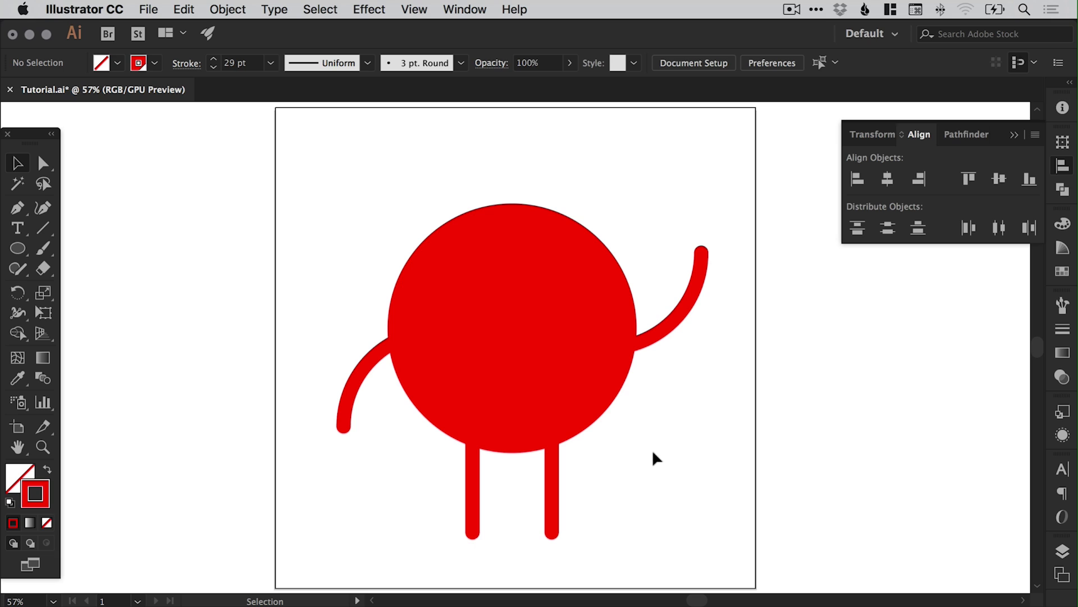
Step: Select the left and right arms and group them with Object > Group
mouse_move(686, 325)
mouse_down()
mouse_move(669, 324)
mouse_move(678, 322)
mouse_up()
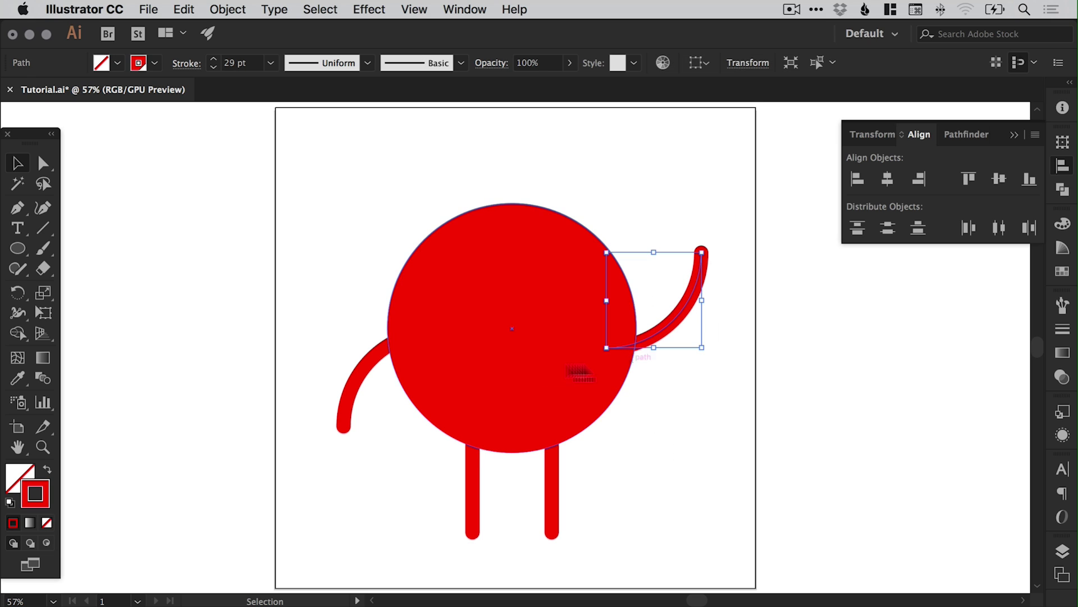
shift+click(374, 358)
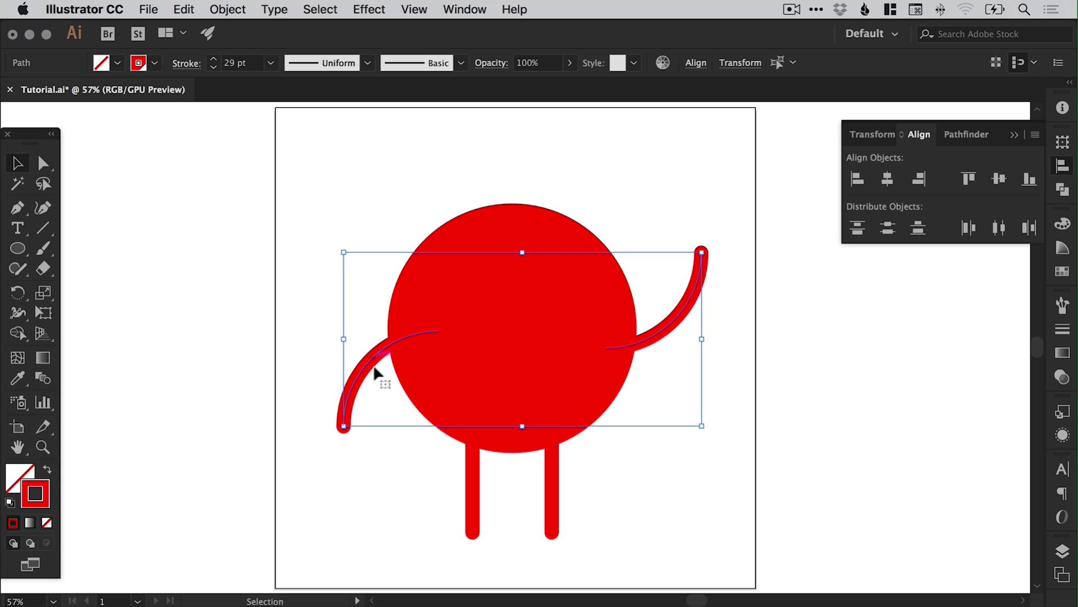
click(227, 6)
click(233, 72)
click(375, 272)
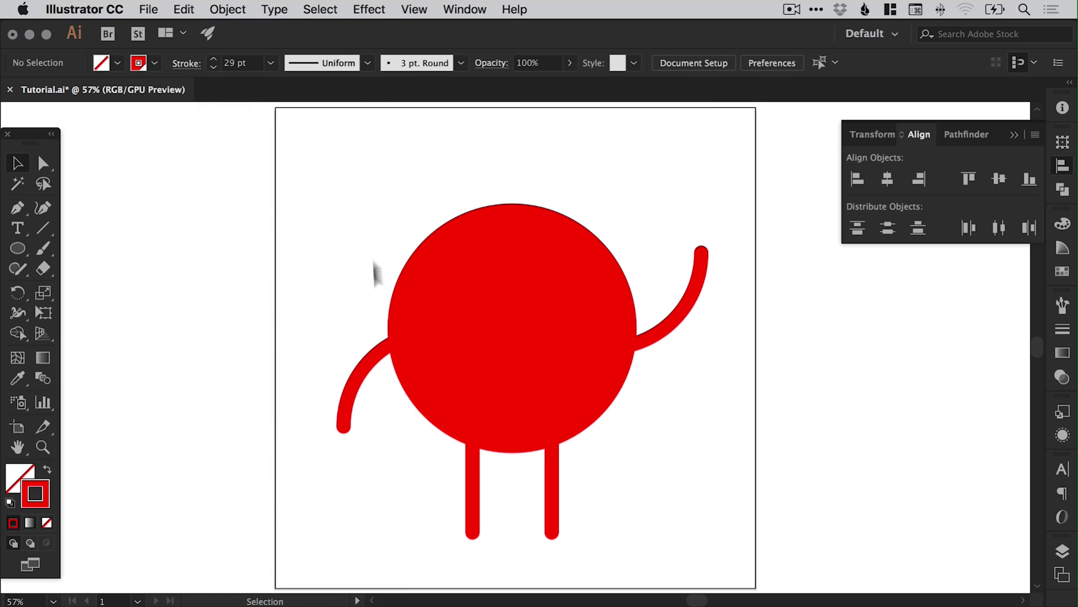
Step: Select the whole character, apply Horizontal Align Center, and close the Align panel
click(337, 422)
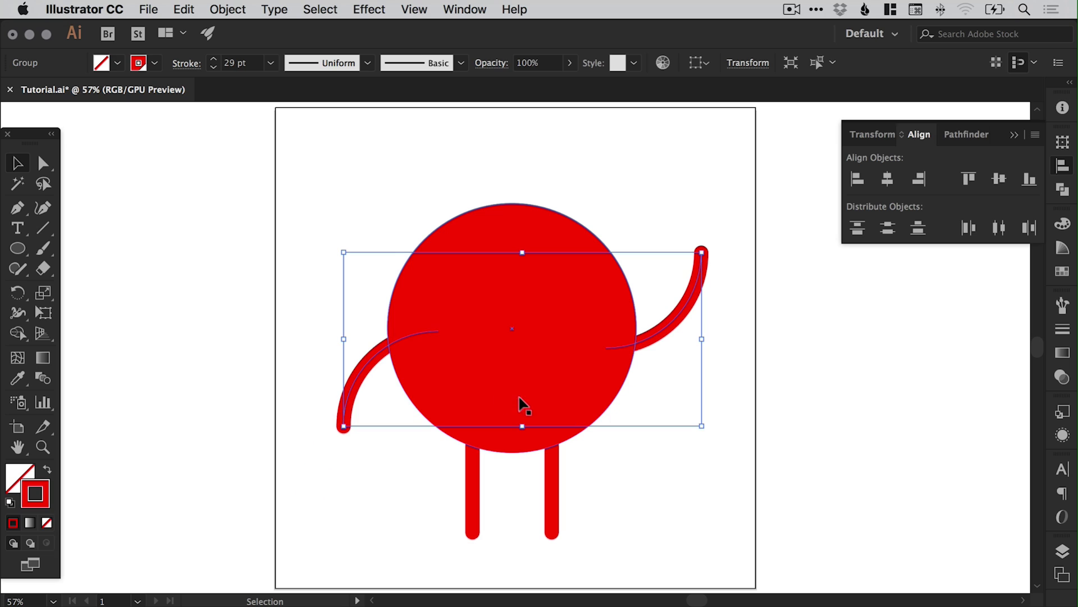
drag(369, 195, 592, 531)
click(888, 179)
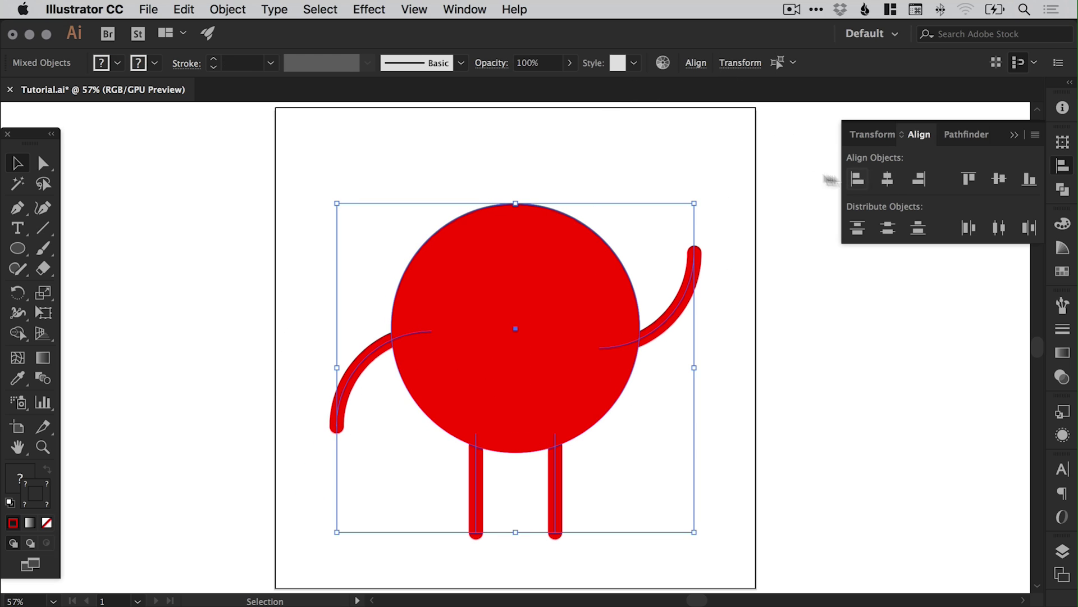
click(696, 144)
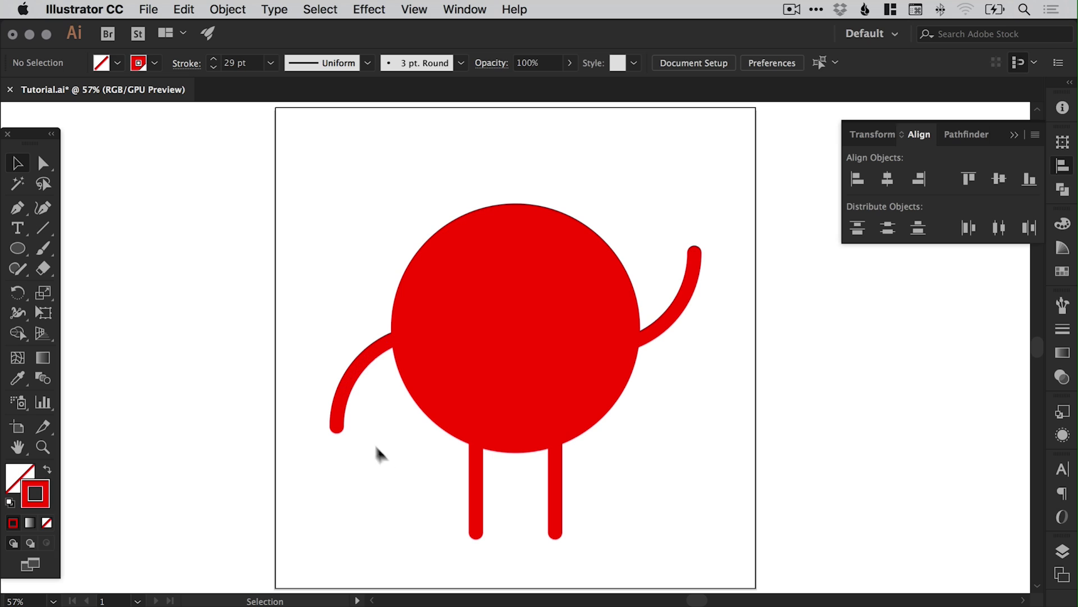
click(1063, 166)
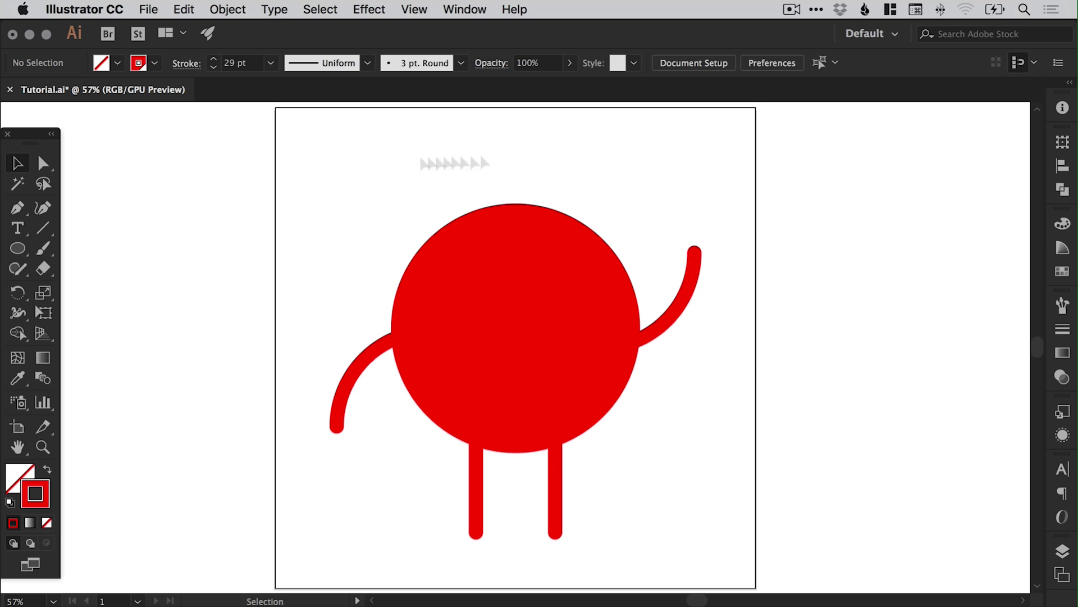
Step: Ungroup the two arms with Object > Ungroup
click(372, 349)
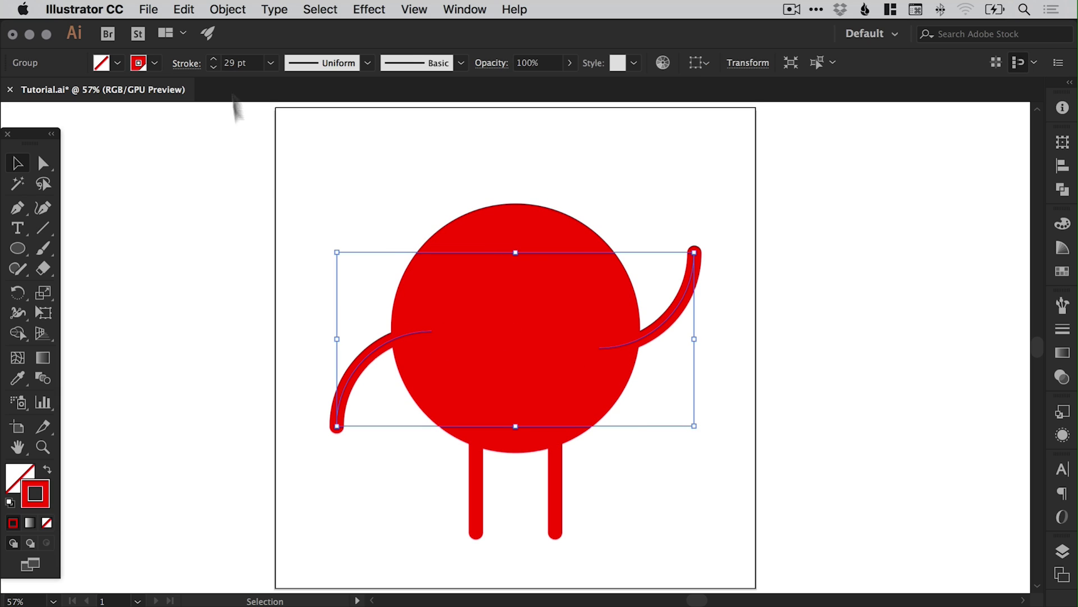
click(229, 9)
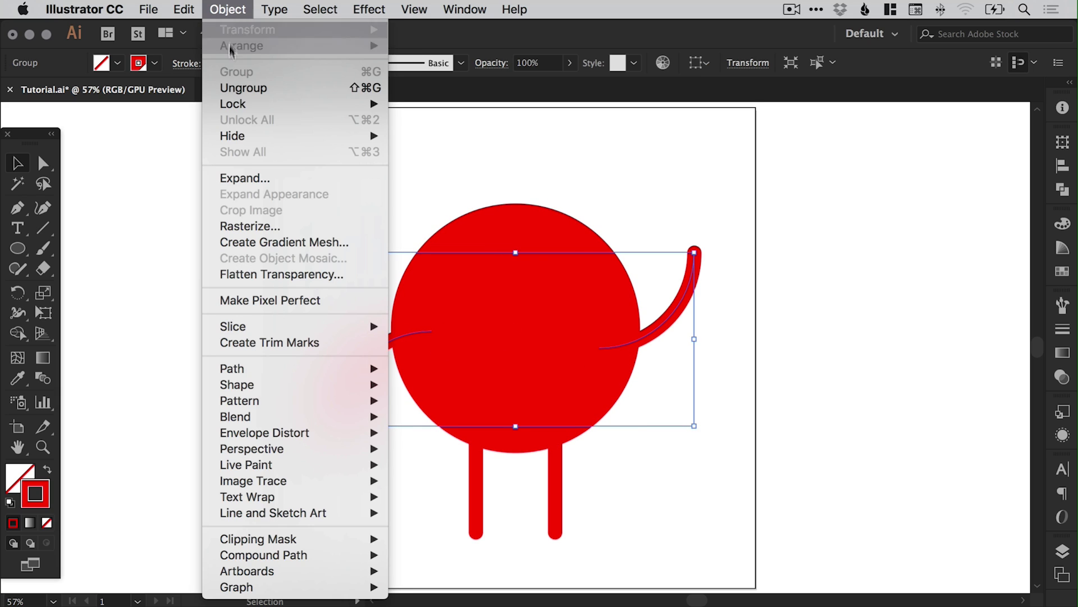
click(242, 90)
click(271, 342)
Step: Alt-drag a copy of the right arm and rotate it 135° into a smile on the face
click(691, 293)
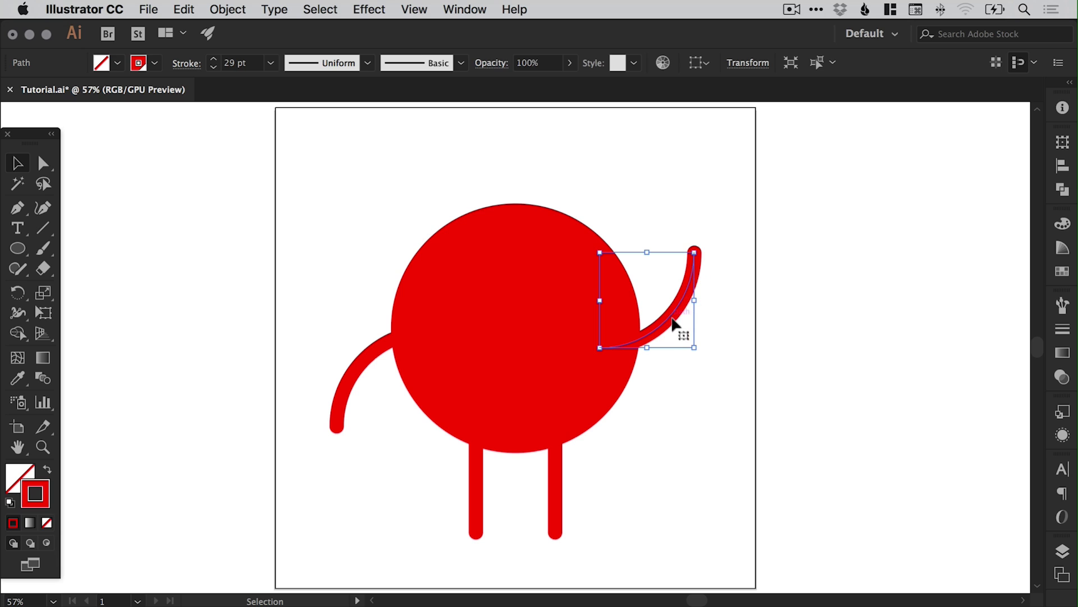
drag(678, 313, 694, 181)
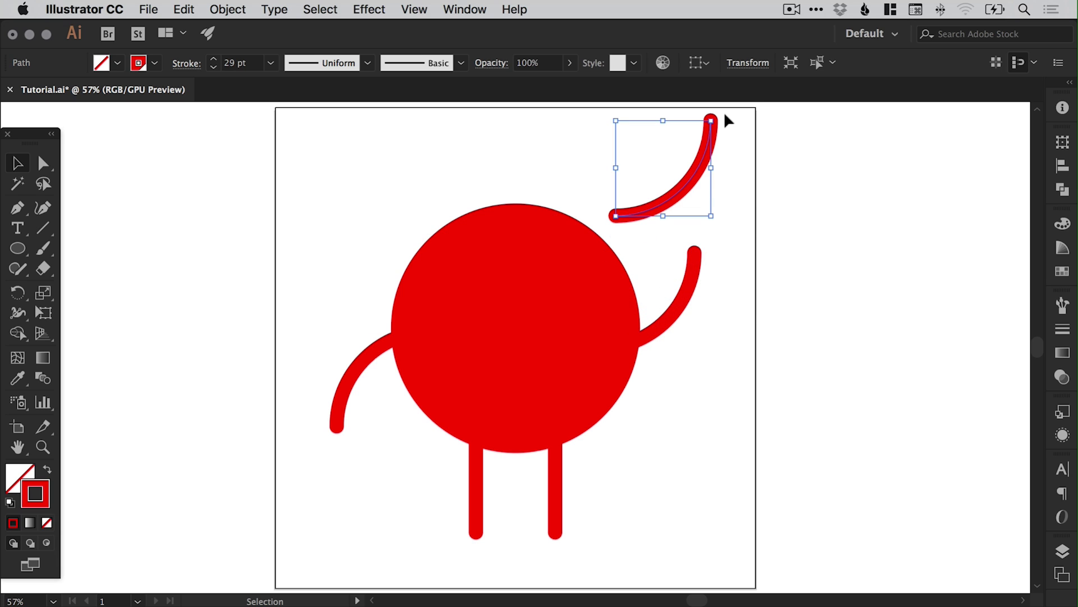
drag(719, 115, 578, 362)
click(782, 171)
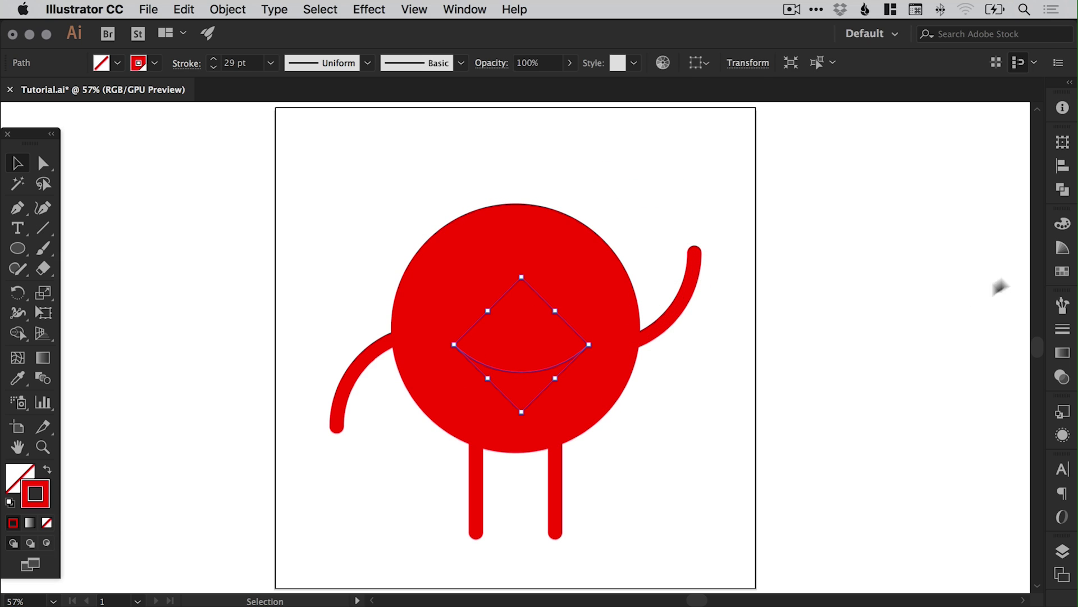
Step: Make the smile's stroke black and set the Black swatch to Global
click(1063, 271)
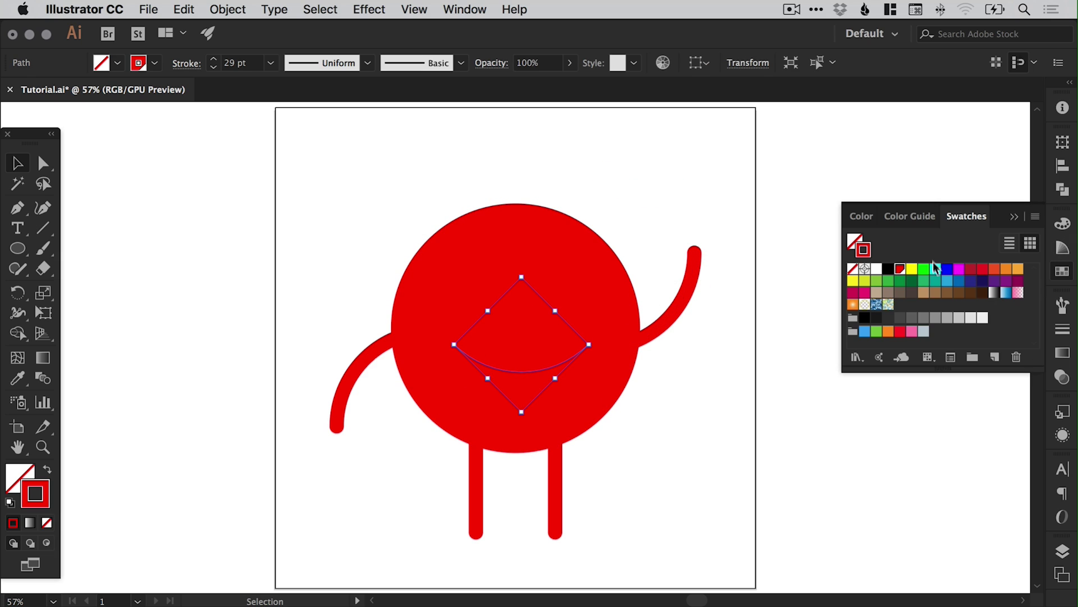
click(892, 270)
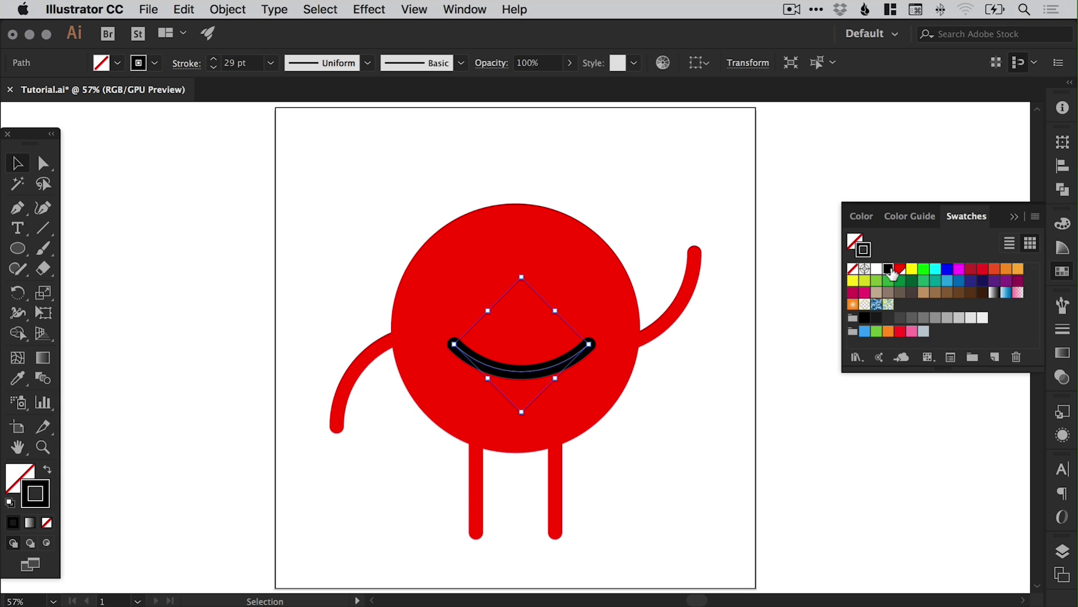
double_click(890, 272)
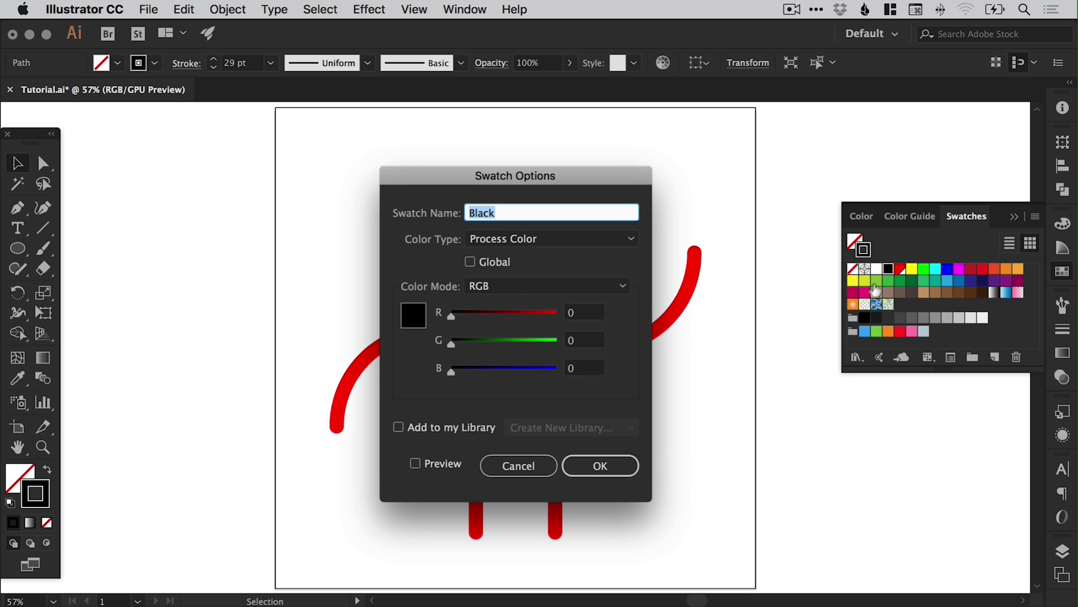
click(470, 262)
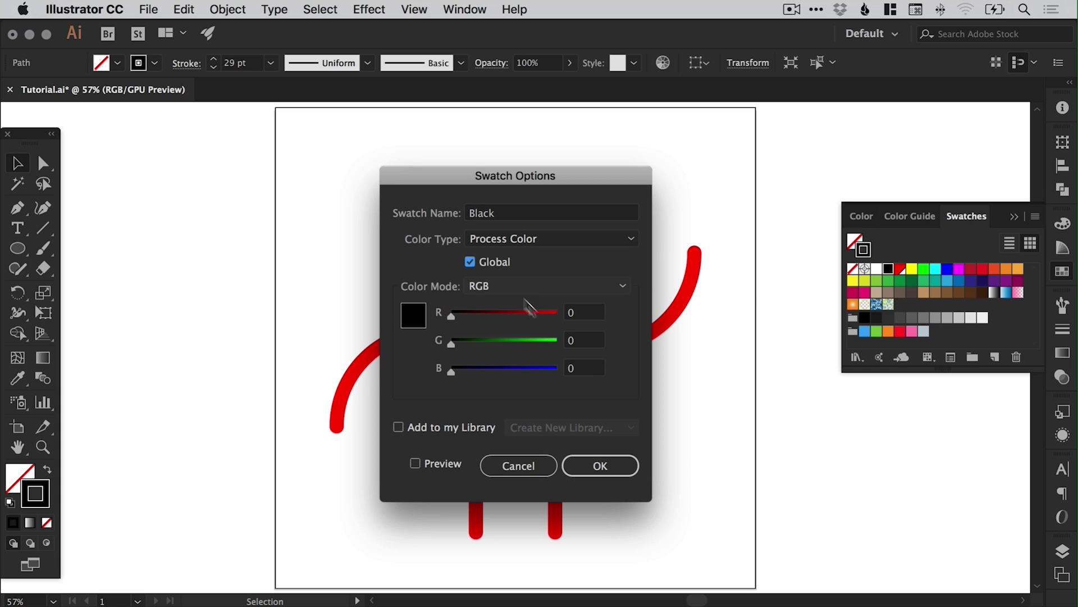
click(599, 465)
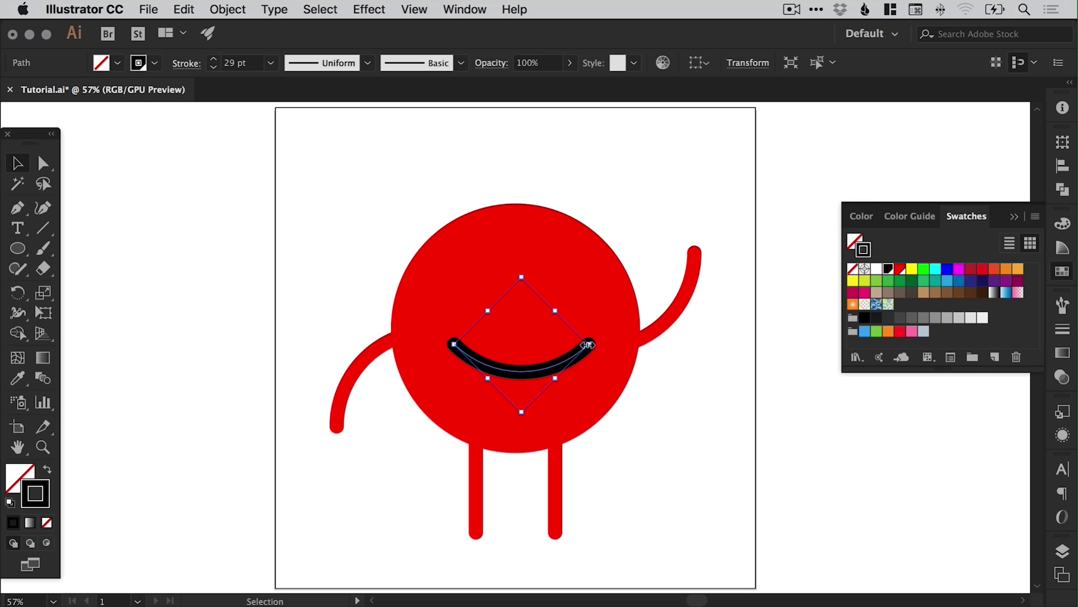
Step: Shorten the smile to about 217 px, reduce its stroke to 20 pt, and move it slightly lower
drag(588, 342, 558, 344)
click(1062, 330)
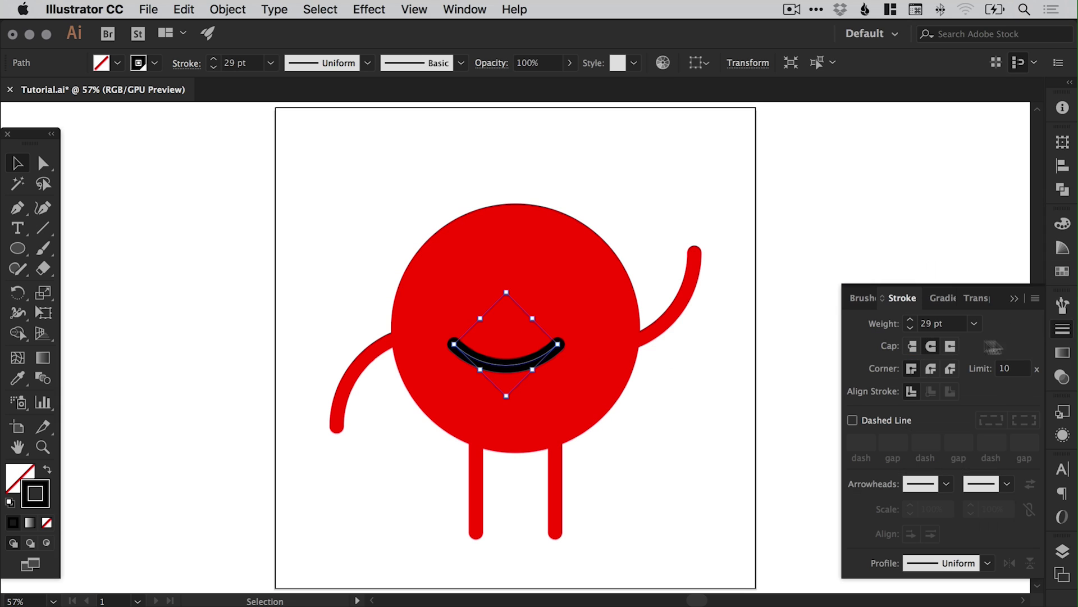
click(910, 328)
click(909, 328)
click(909, 327)
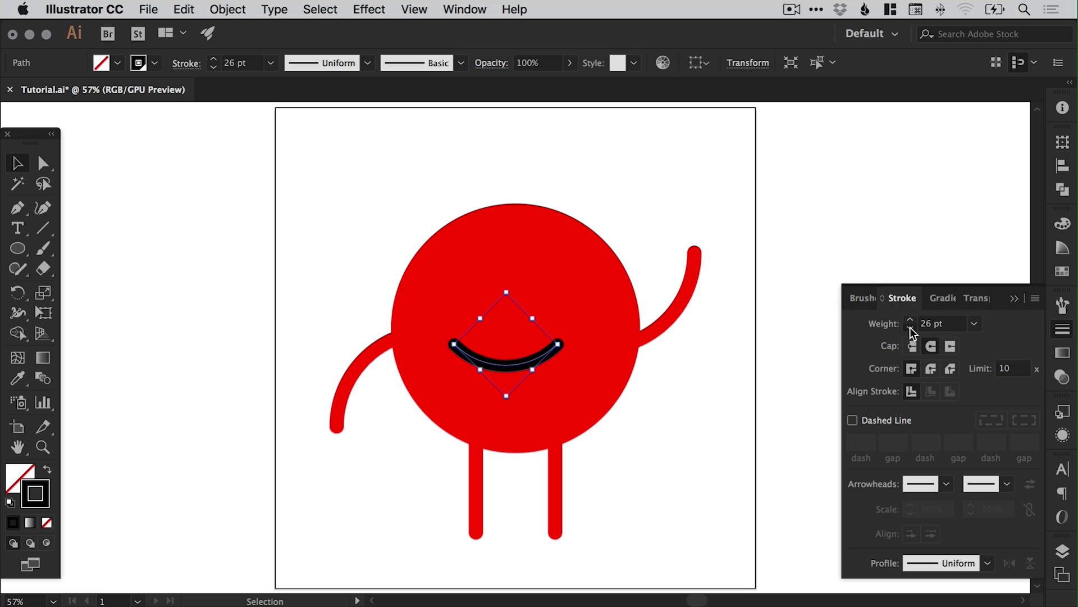
click(910, 328)
click(910, 328)
click(910, 328)
click(910, 328)
click(910, 328)
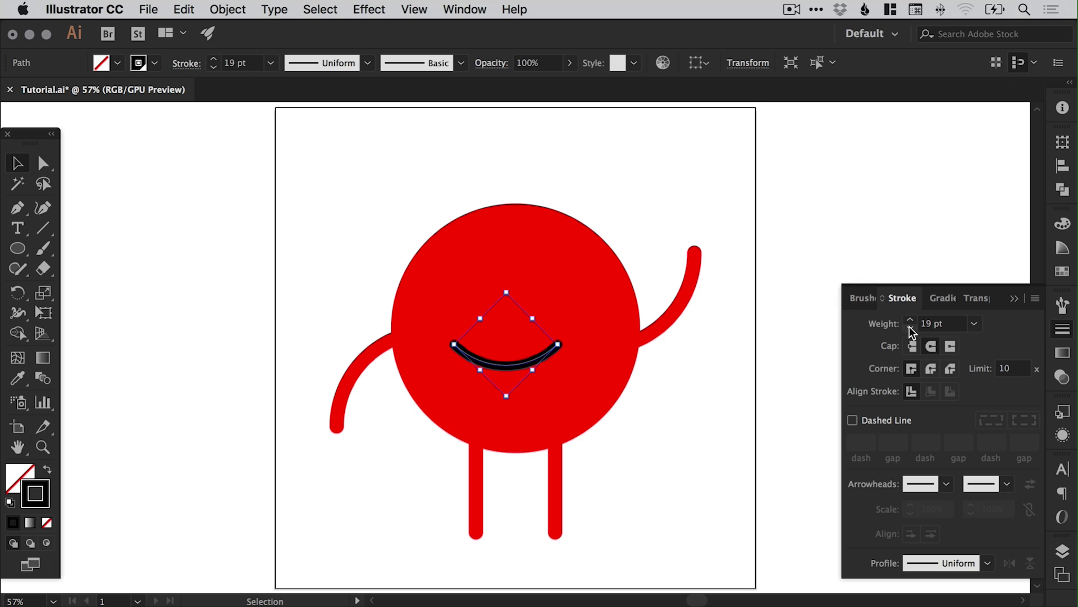
click(826, 238)
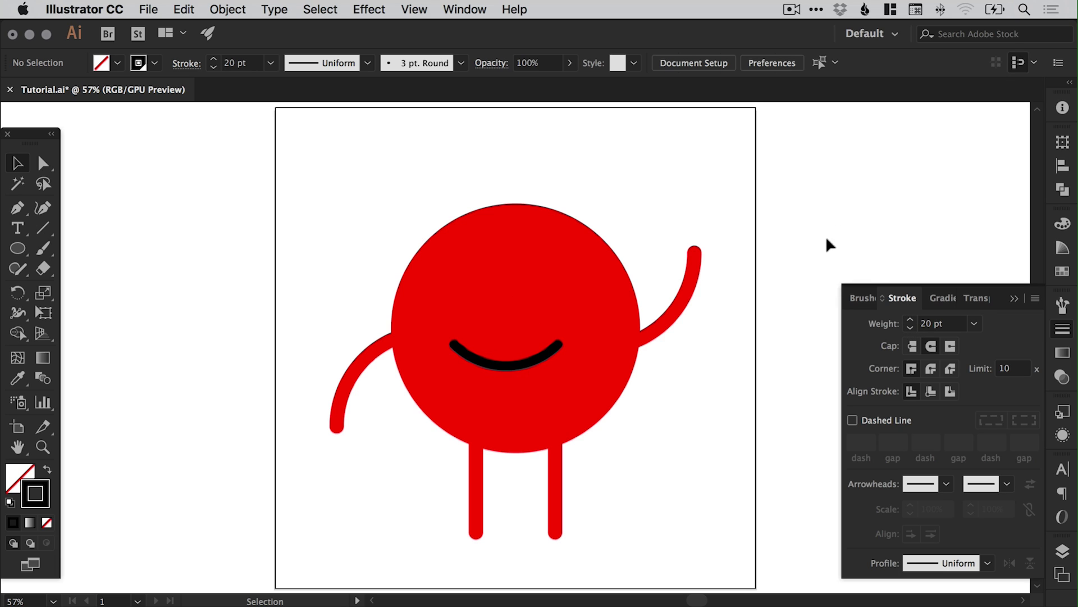
drag(559, 346, 568, 359)
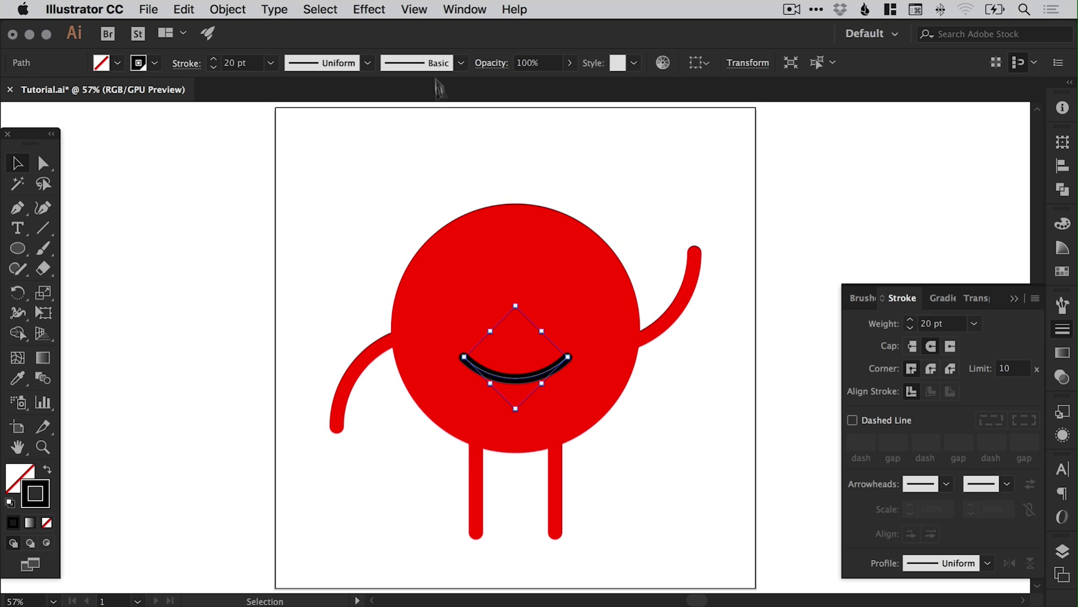
Step: Shift the black smile straight down about 32 px into the lower half of the red face
click(408, 13)
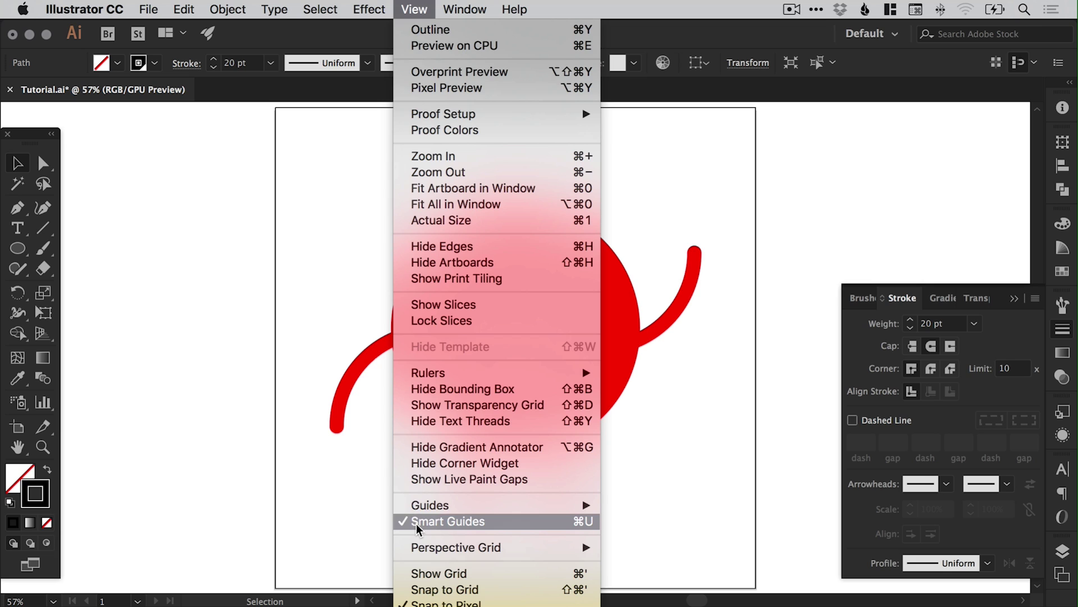
click(418, 8)
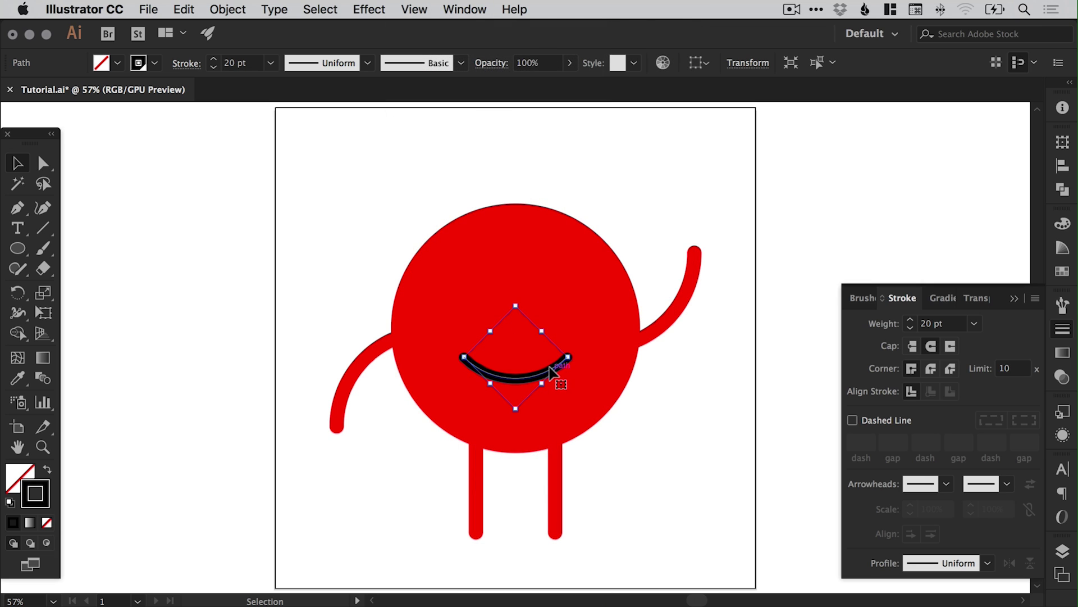
mouse_move(553, 371)
mouse_down()
mouse_move(599, 321)
mouse_move(607, 328)
mouse_move(556, 374)
mouse_up()
click(1063, 330)
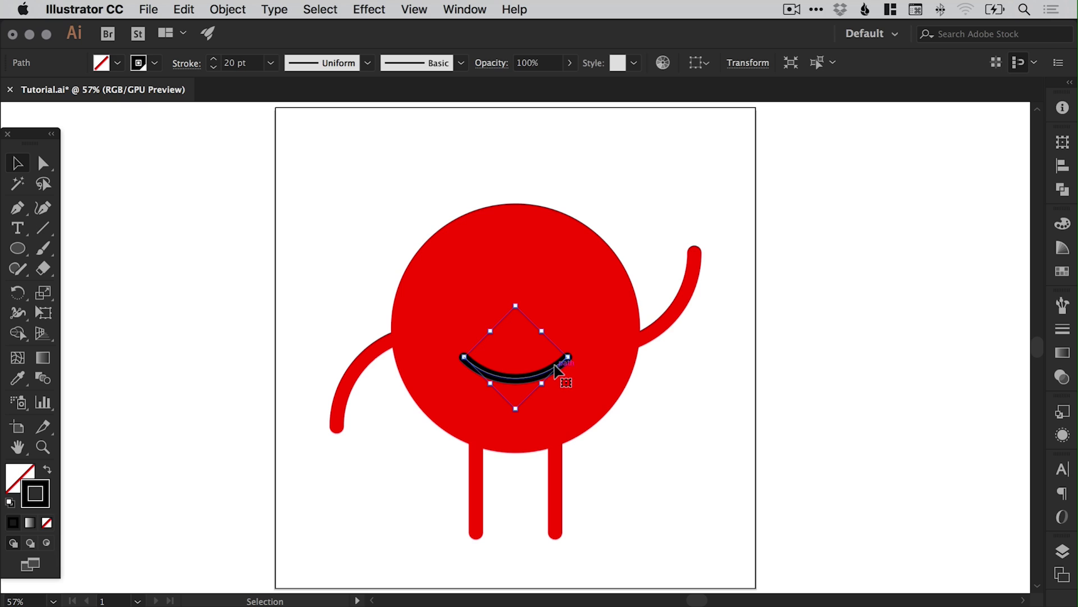
drag(554, 377, 551, 384)
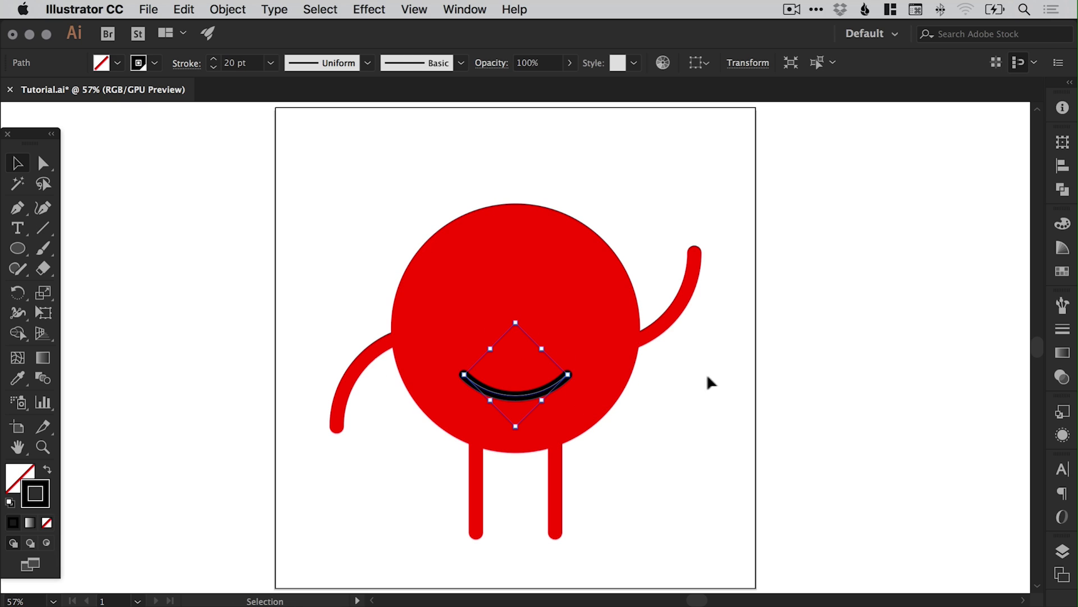
click(641, 440)
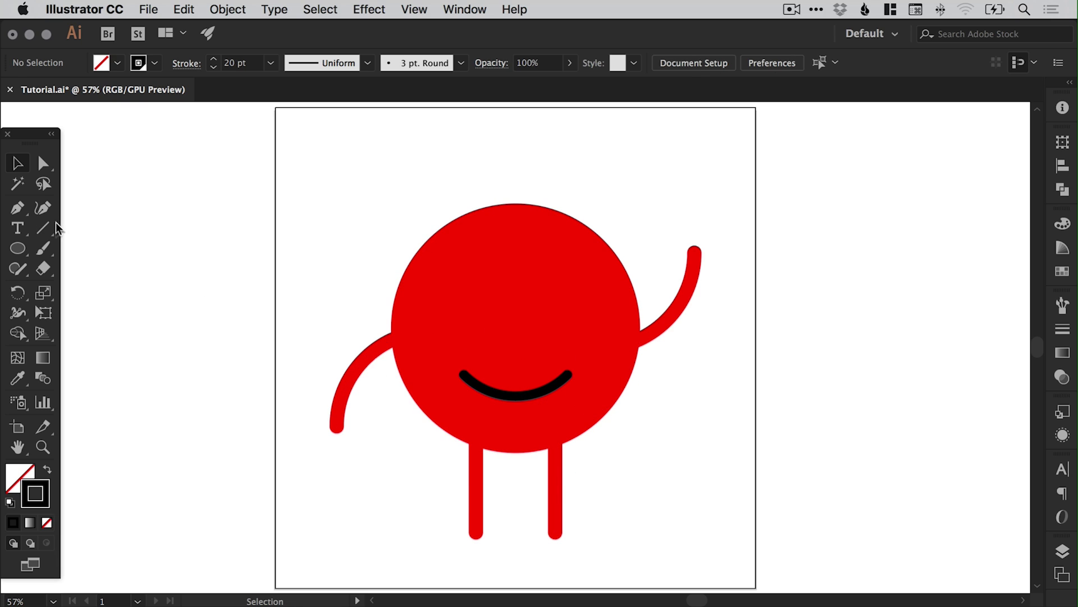
Step: Draw a small solid black circle as the first eye and move it down onto the face
click(18, 249)
drag(459, 286, 480, 308)
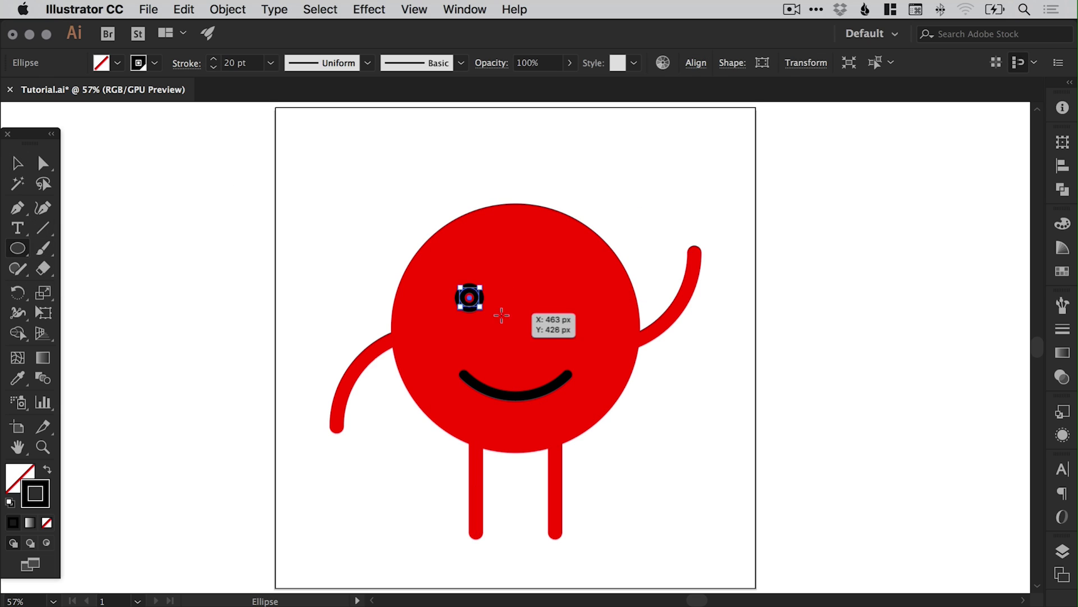
click(47, 470)
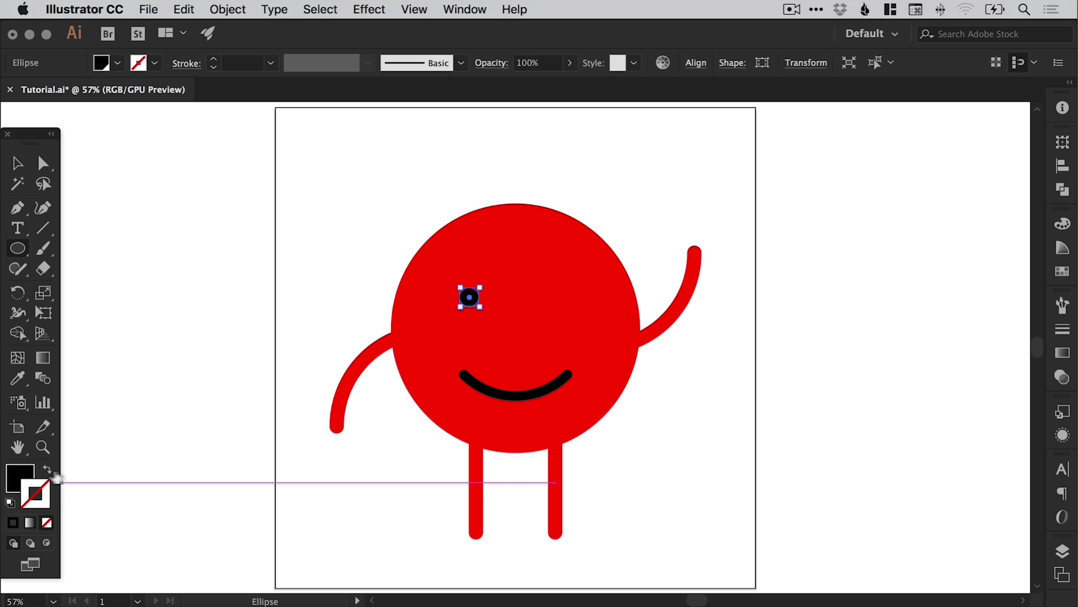
key(v)
click(373, 236)
drag(470, 297, 464, 338)
click(383, 274)
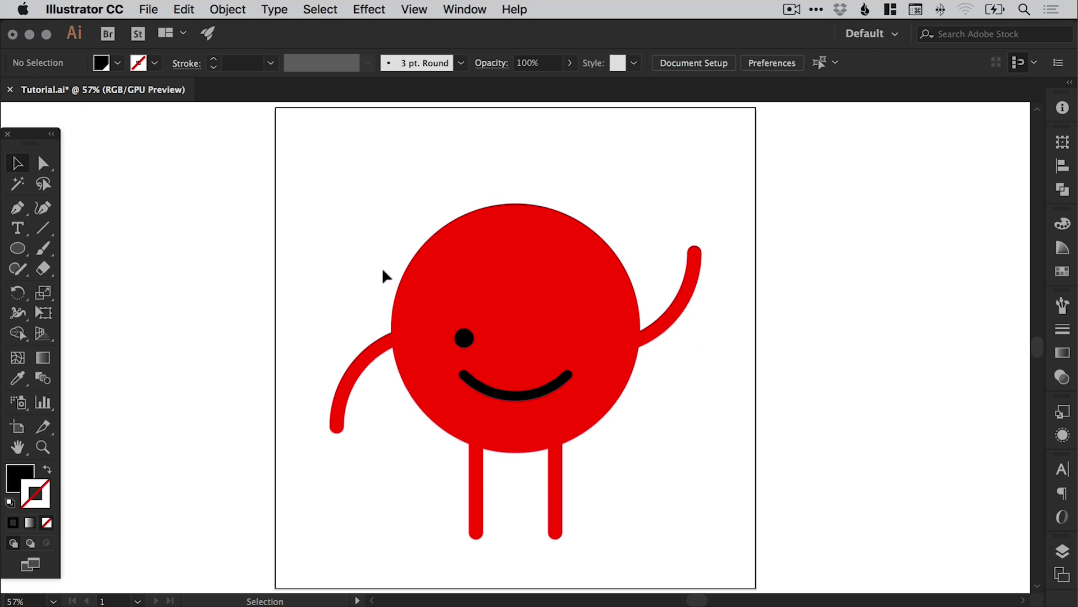
Step: Rotate the eye 45° and shrink it slightly
key(super+space)
drag(369, 237, 735, 553)
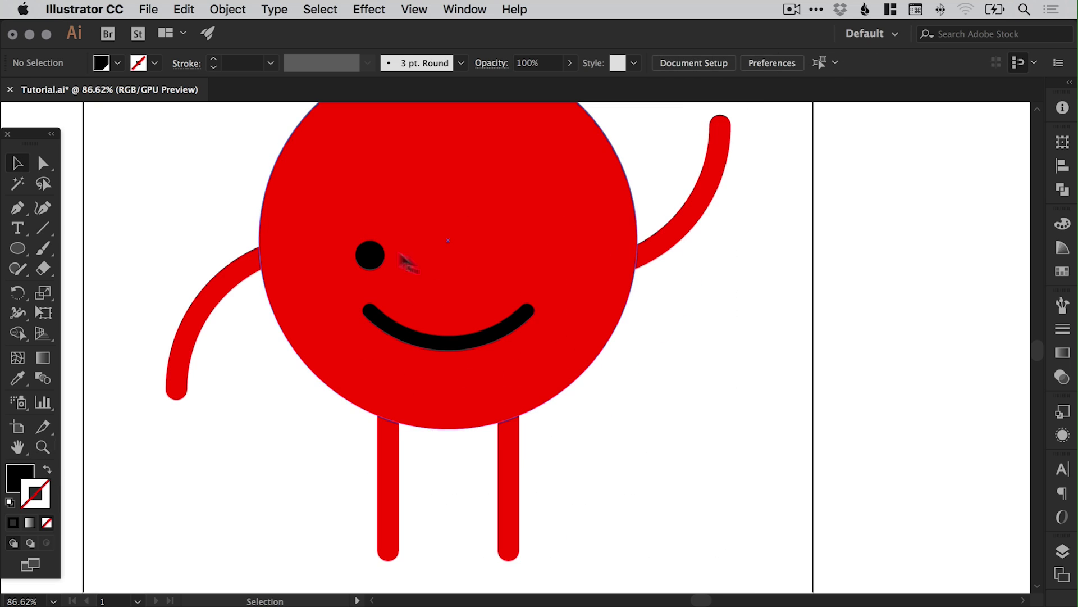
click(370, 257)
drag(387, 240, 379, 245)
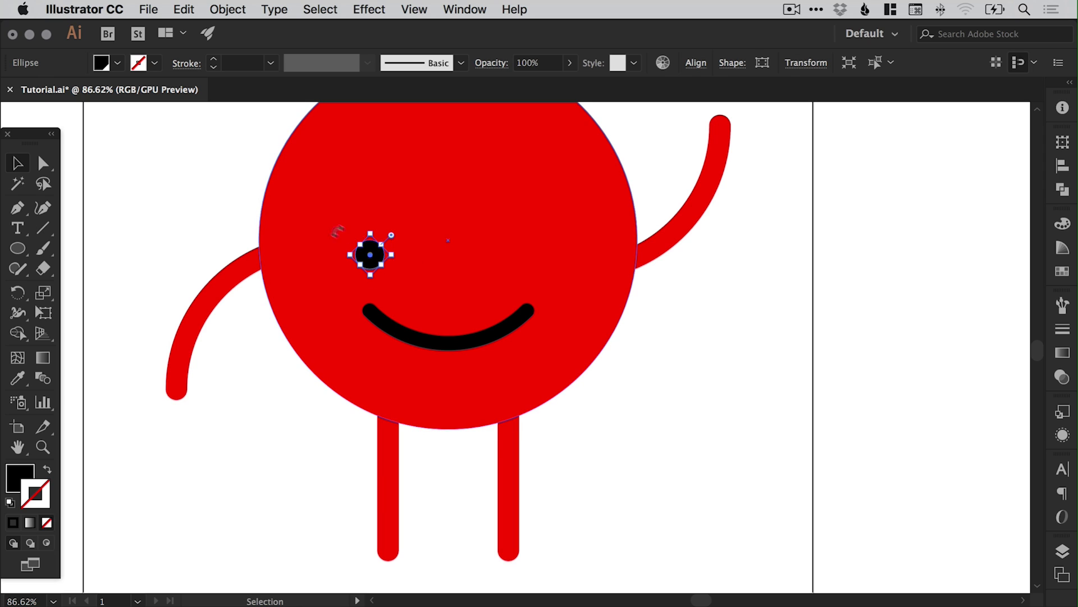
key(super+space)
drag(289, 184, 474, 415)
drag(471, 194, 469, 209)
key(super+shift+a)
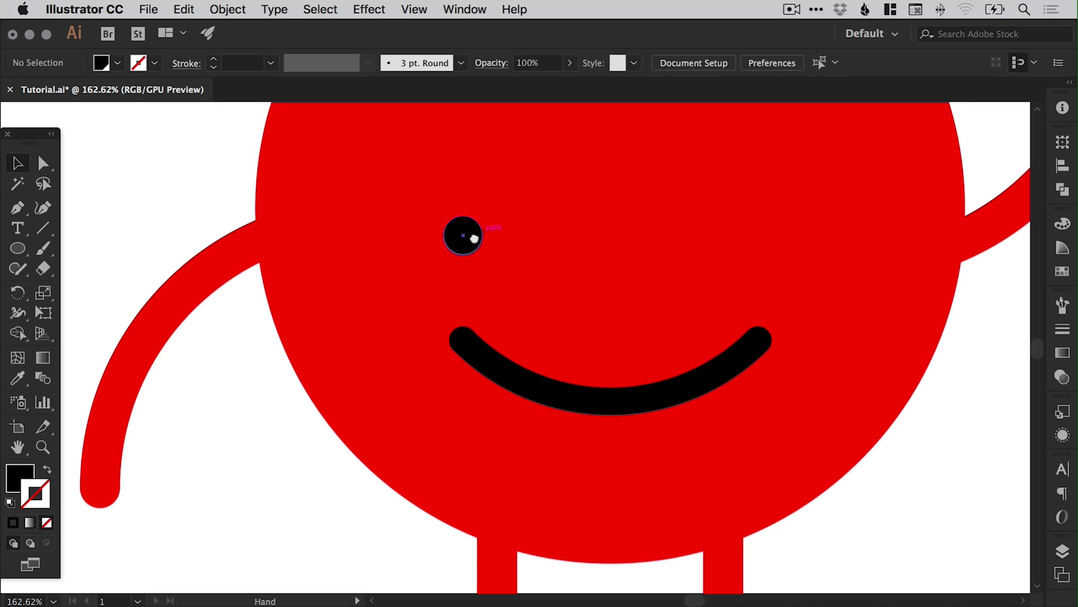
Step: Duplicate the eye 215 px to the right as the second eye
scroll(474, 235, right, 5)
click(336, 240)
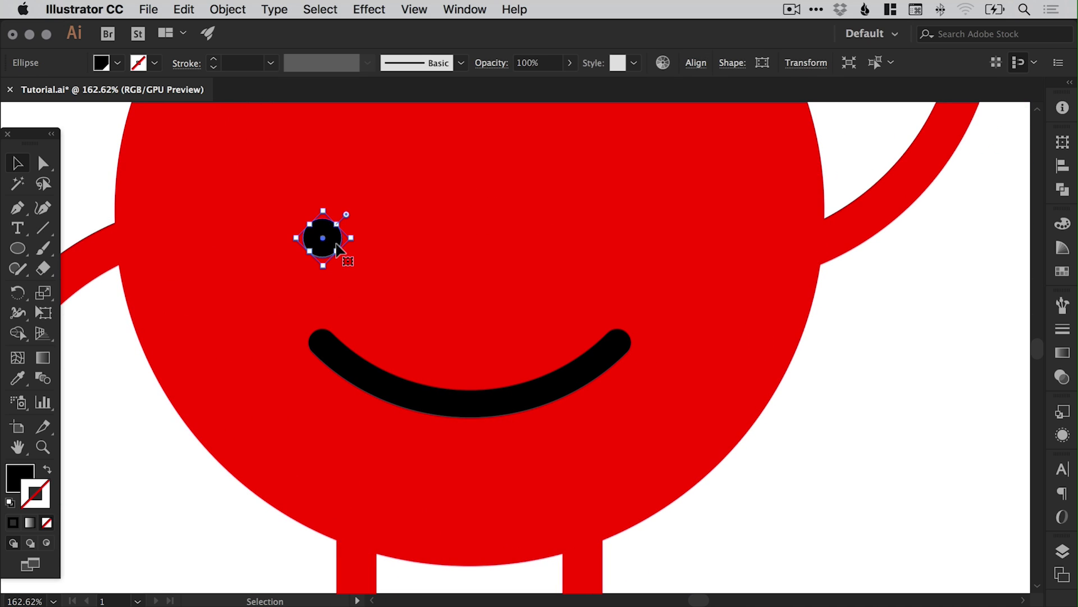
drag(336, 242, 634, 259)
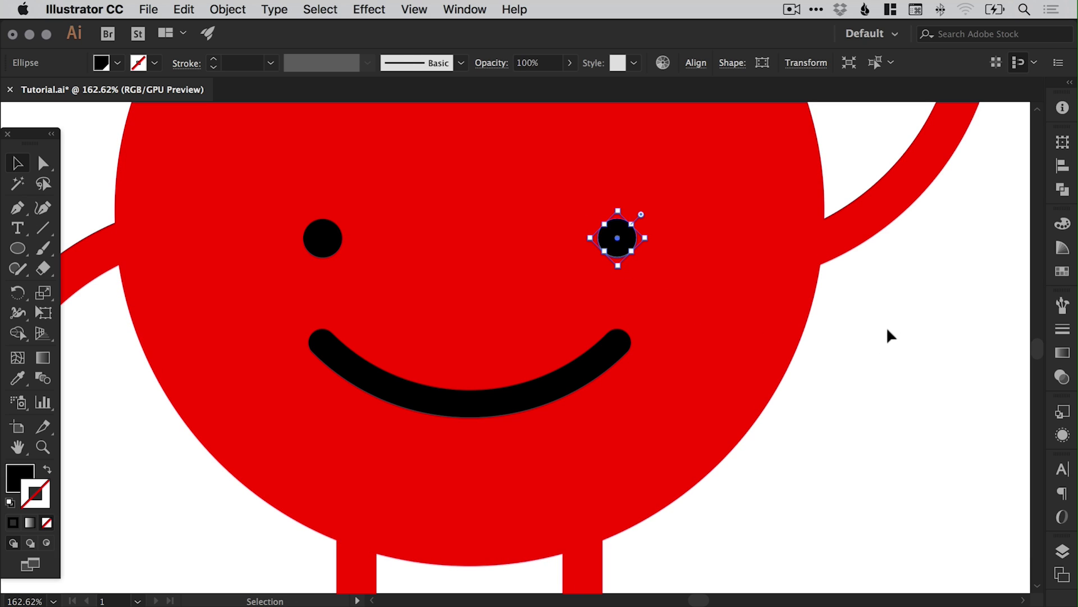
click(889, 295)
key(super+1)
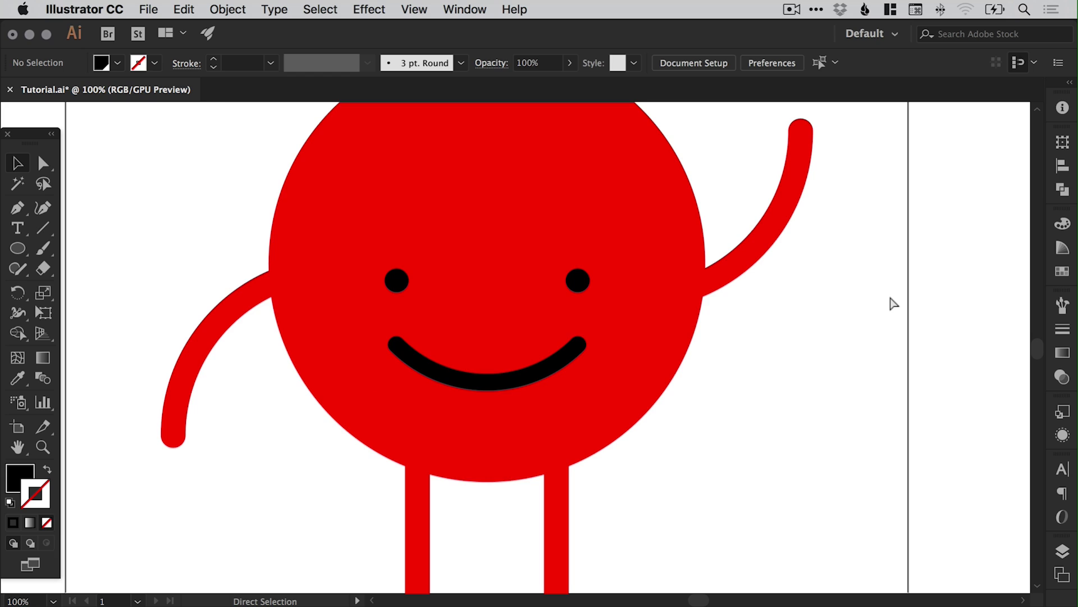
key(super+minus)
Step: Draw a wide flat ellipse below the legs and centre it under the character
scroll(700, 337, right, 2)
scroll(700, 337, up, 1)
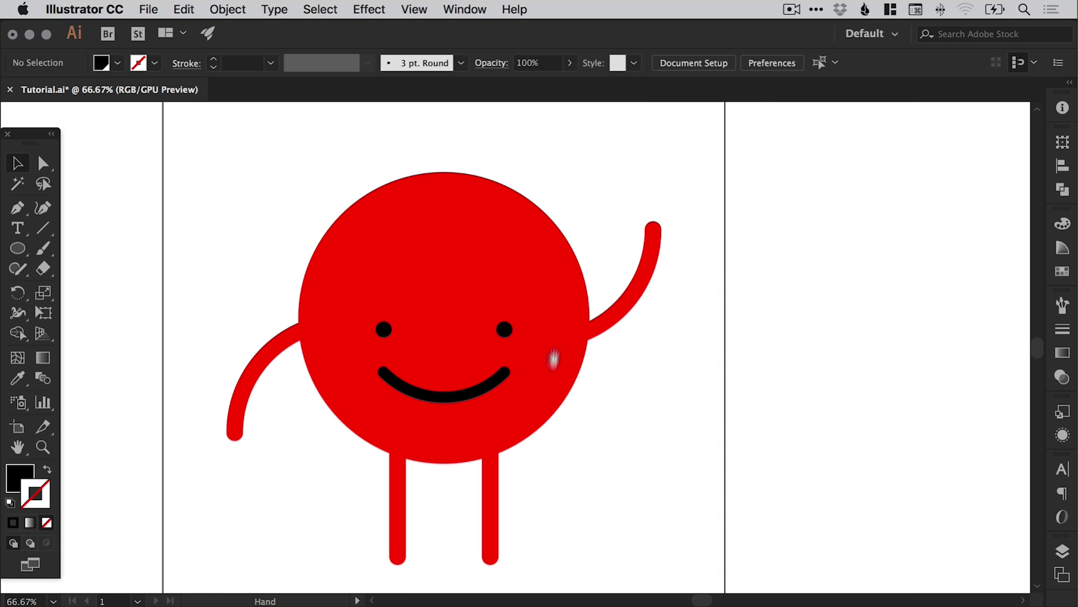
scroll(638, 400, down, 2)
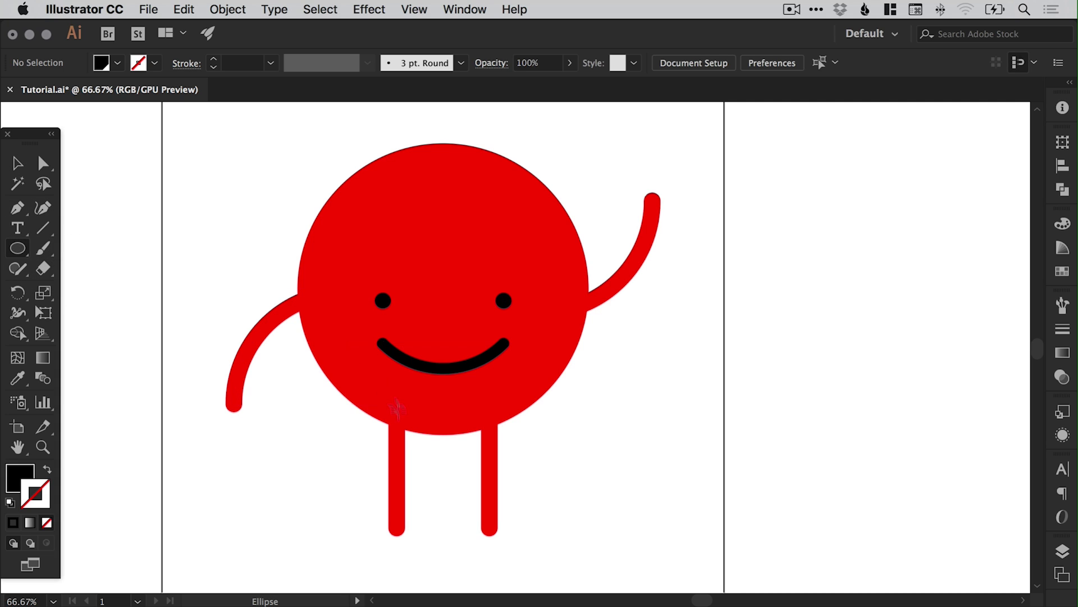
drag(288, 528, 557, 550)
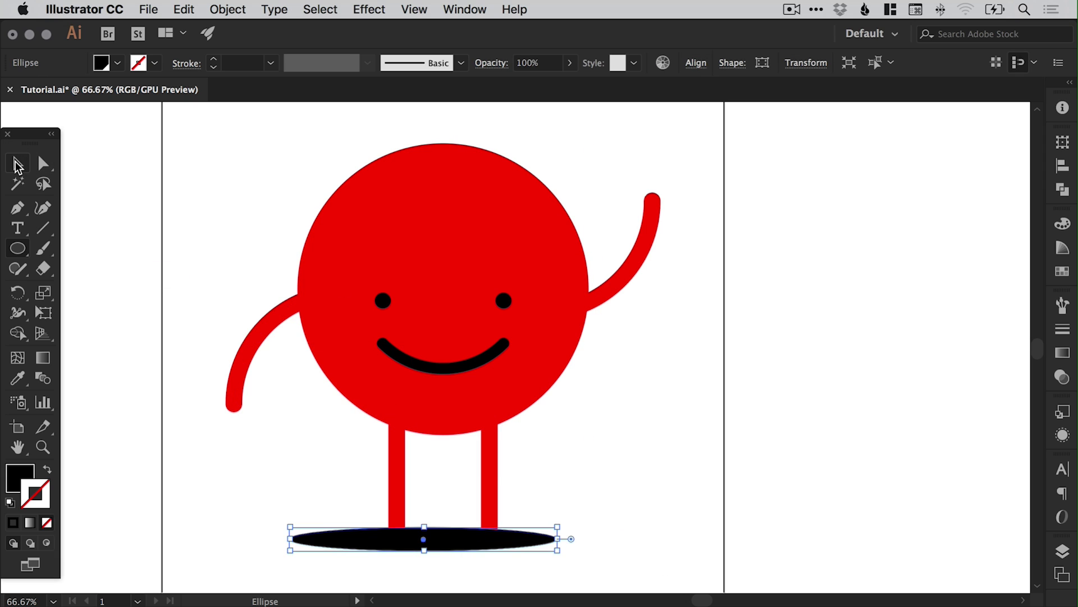
click(17, 163)
drag(464, 538, 480, 541)
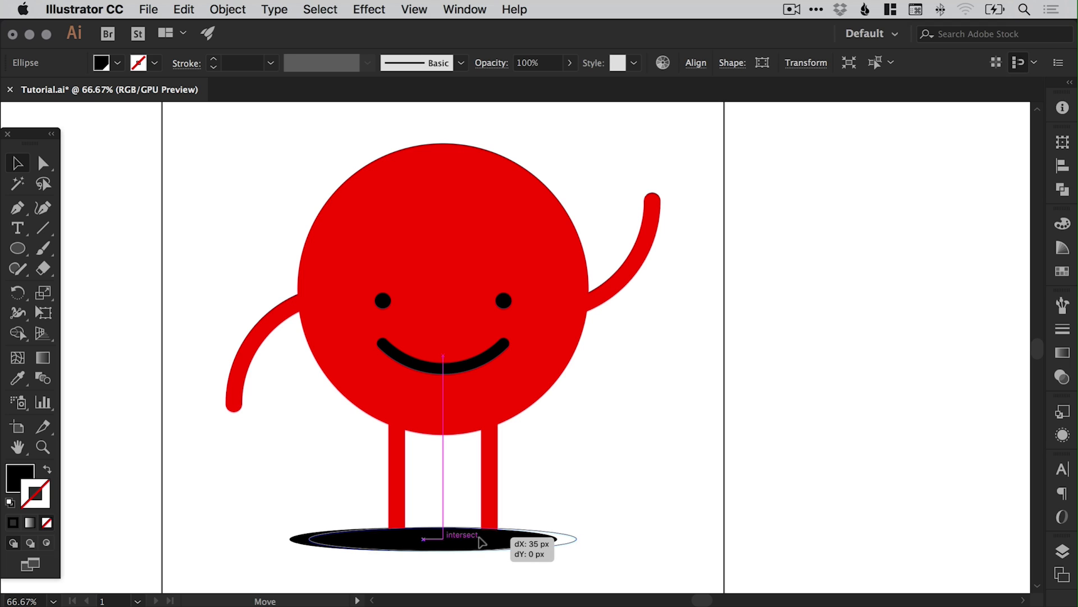
drag(480, 541, 480, 541)
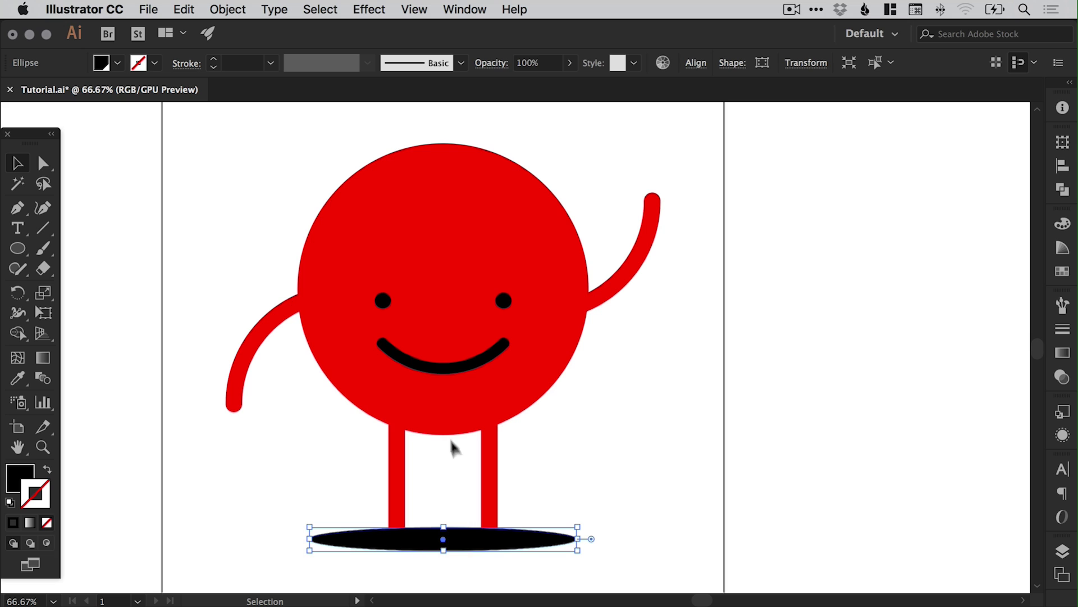
Step: Send the shadow ellipse to the back and nudge it up about 12 px behind the leg tips
click(232, 7)
mouse_move(264, 46)
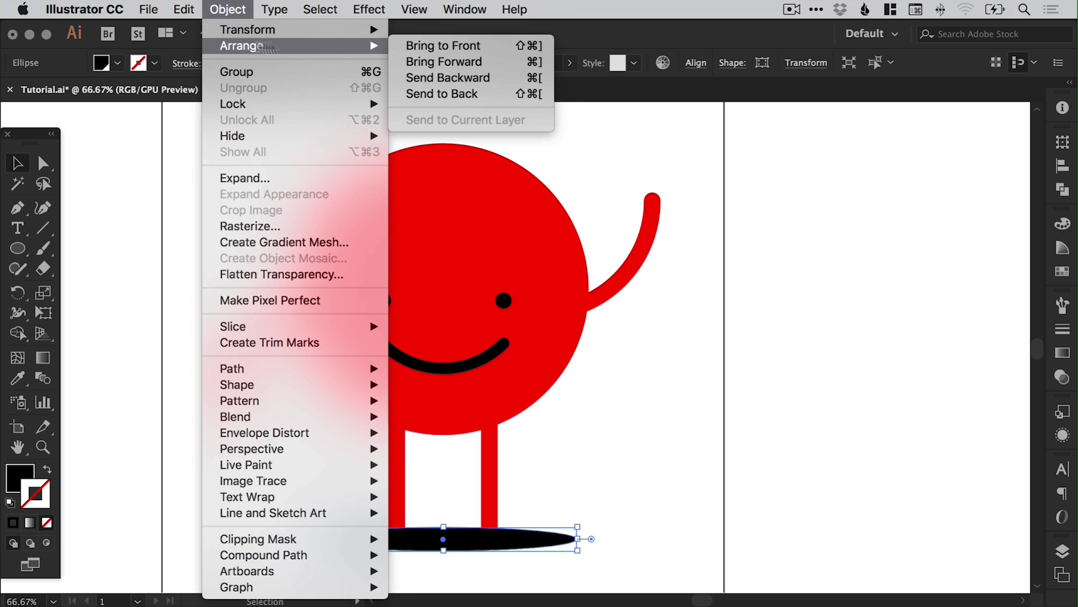
click(471, 95)
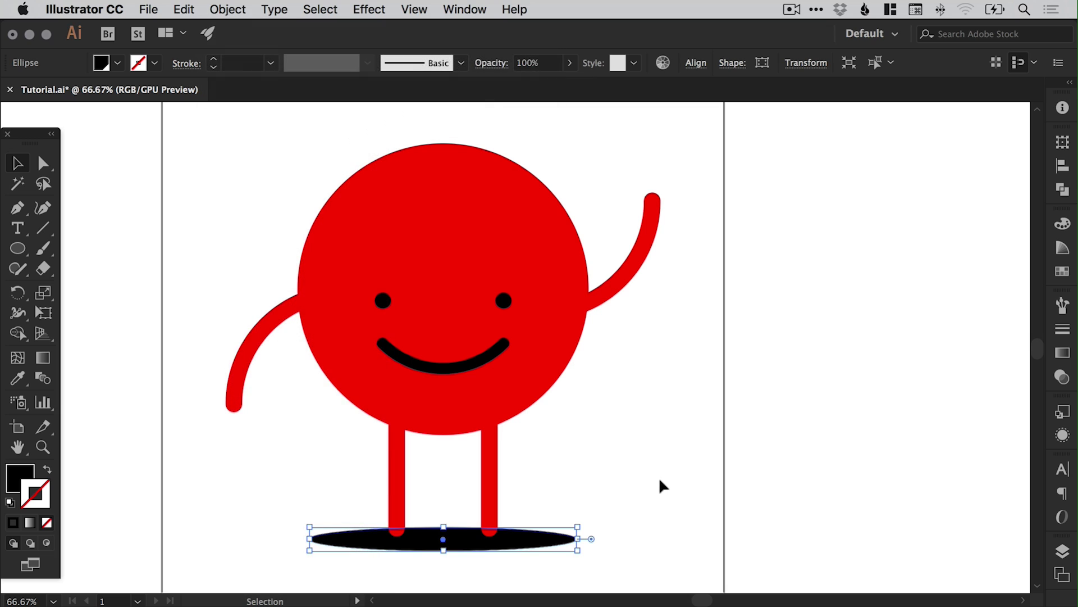
click(660, 483)
key(super+space)
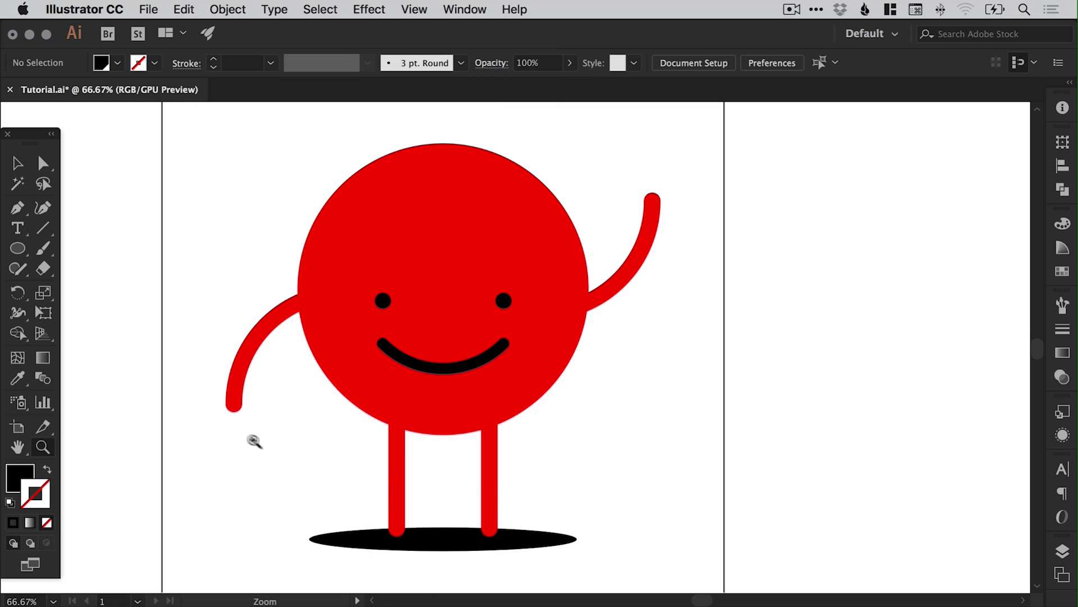
drag(250, 438, 655, 590)
double_click(507, 352)
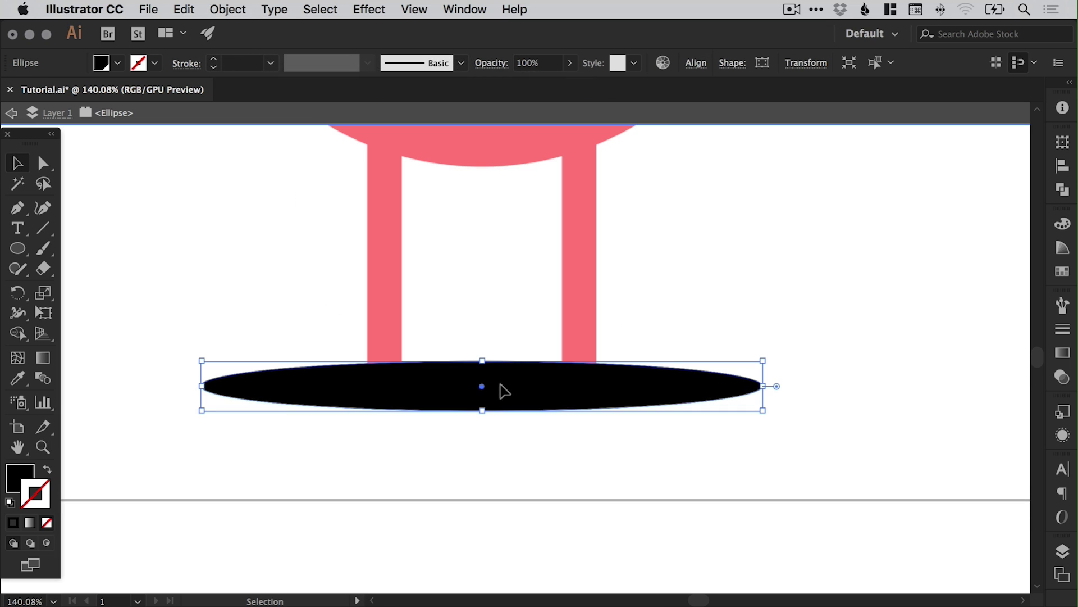
click(11, 113)
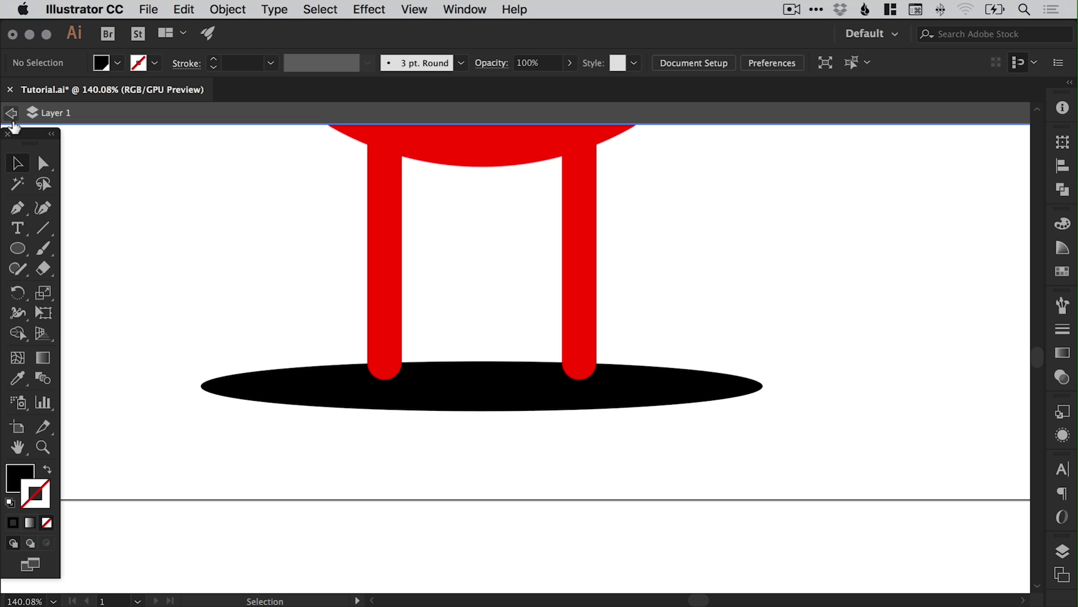
click(12, 113)
drag(470, 376, 472, 369)
Step: With the shadow selected, make the grey swatch a global colour
click(755, 254)
key(super+0)
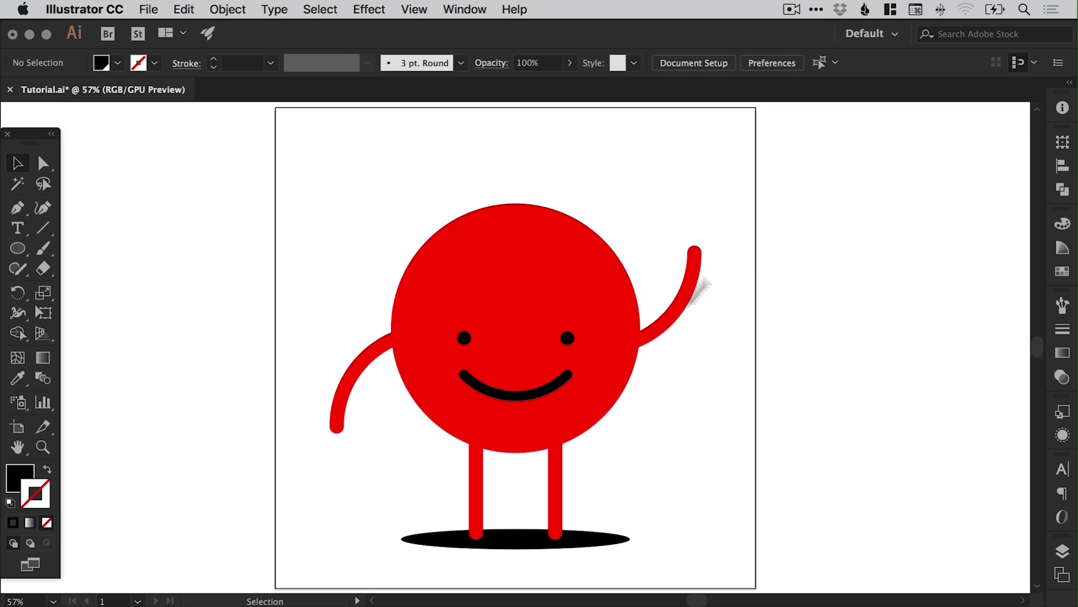
click(527, 538)
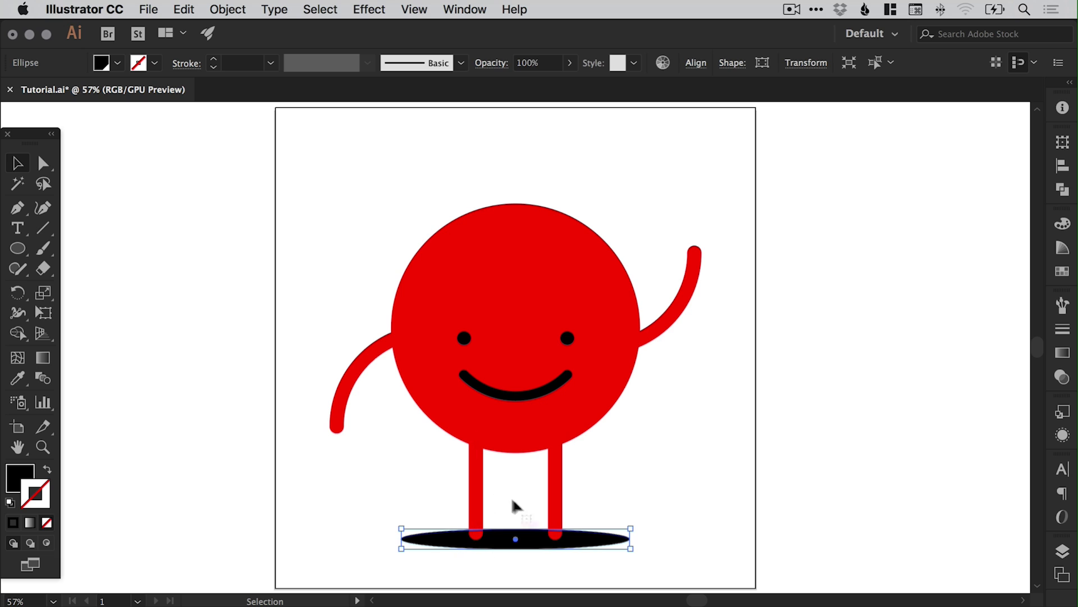
click(1062, 272)
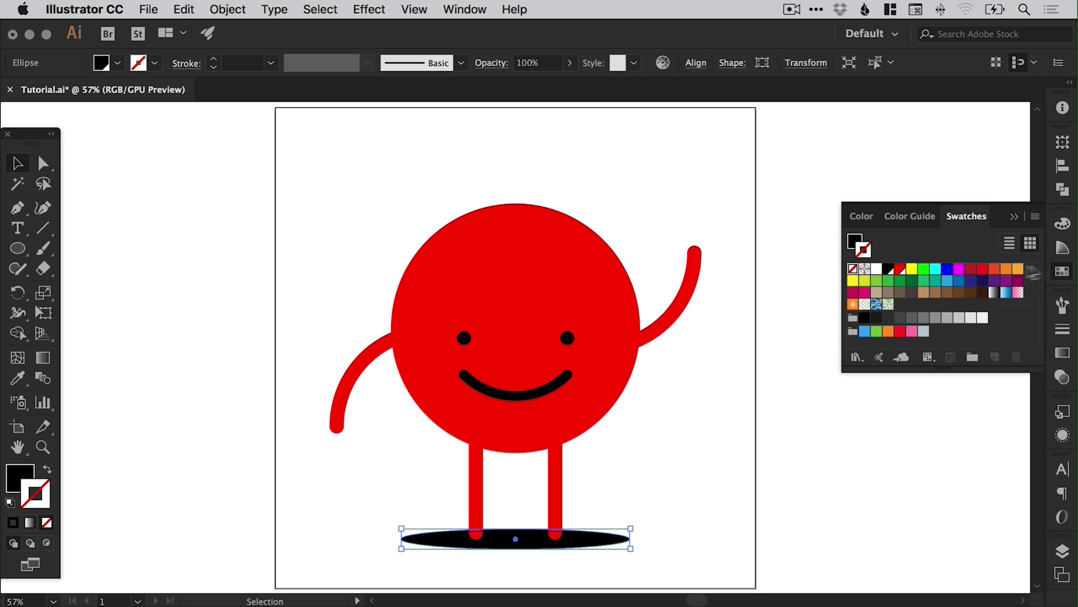
double_click(962, 319)
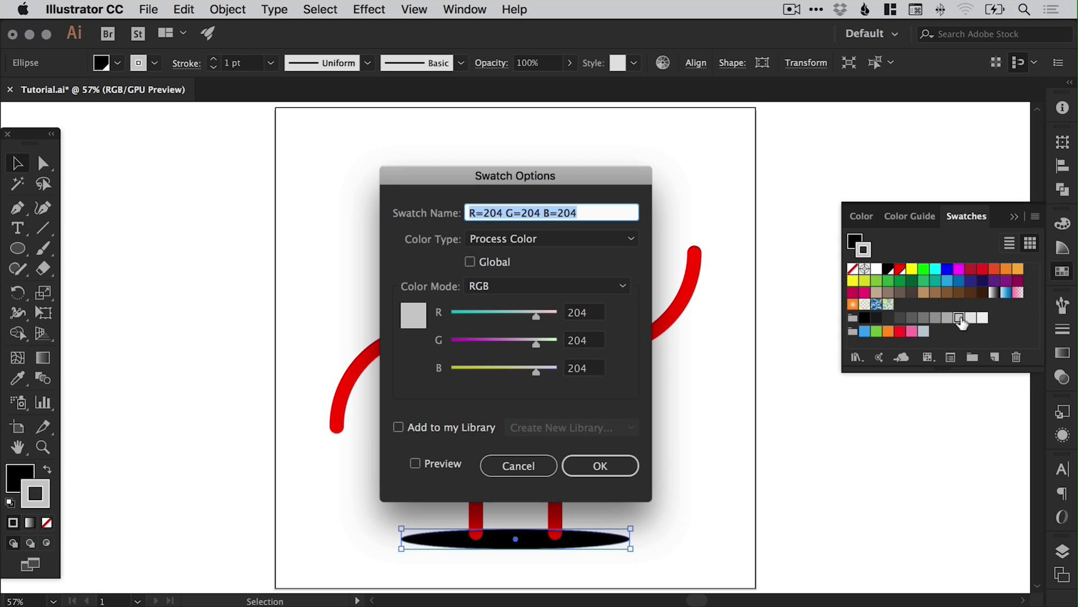
click(485, 263)
click(584, 471)
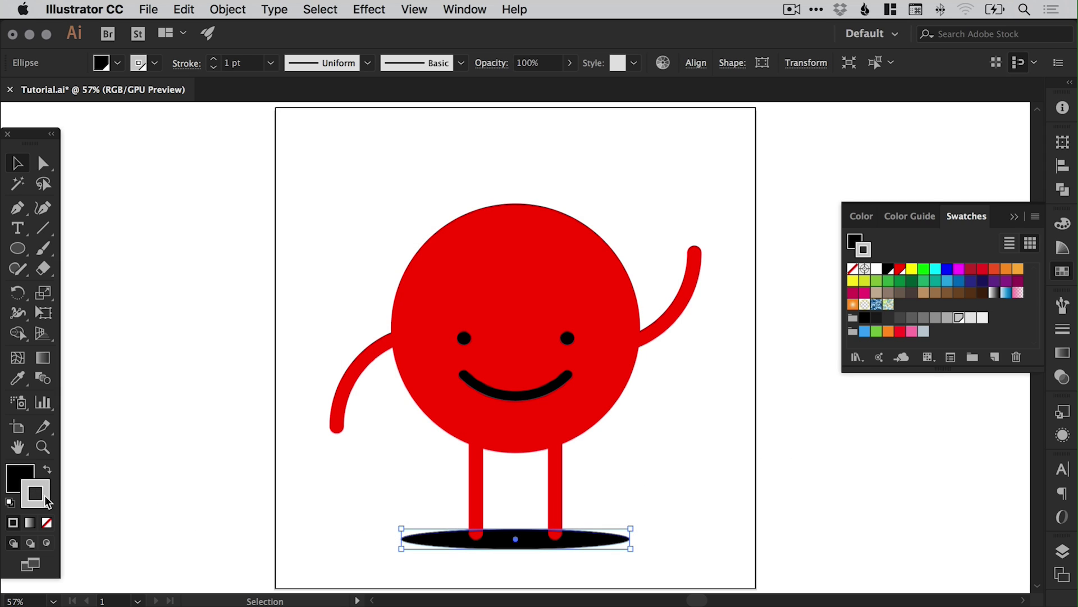
Step: Give the shadow ellipse a grey fill with no outline
click(47, 474)
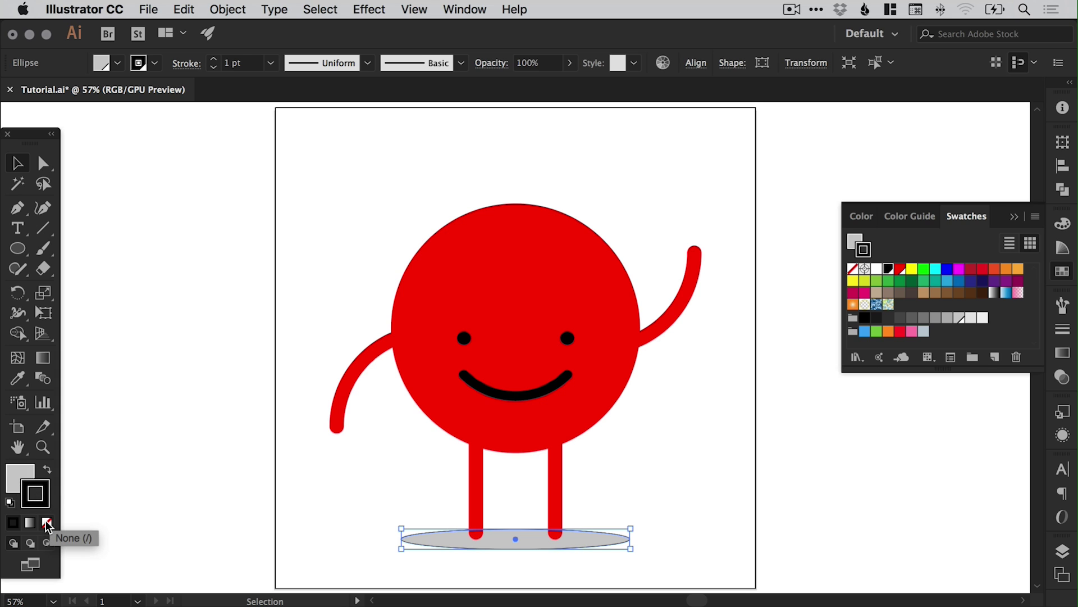
click(47, 524)
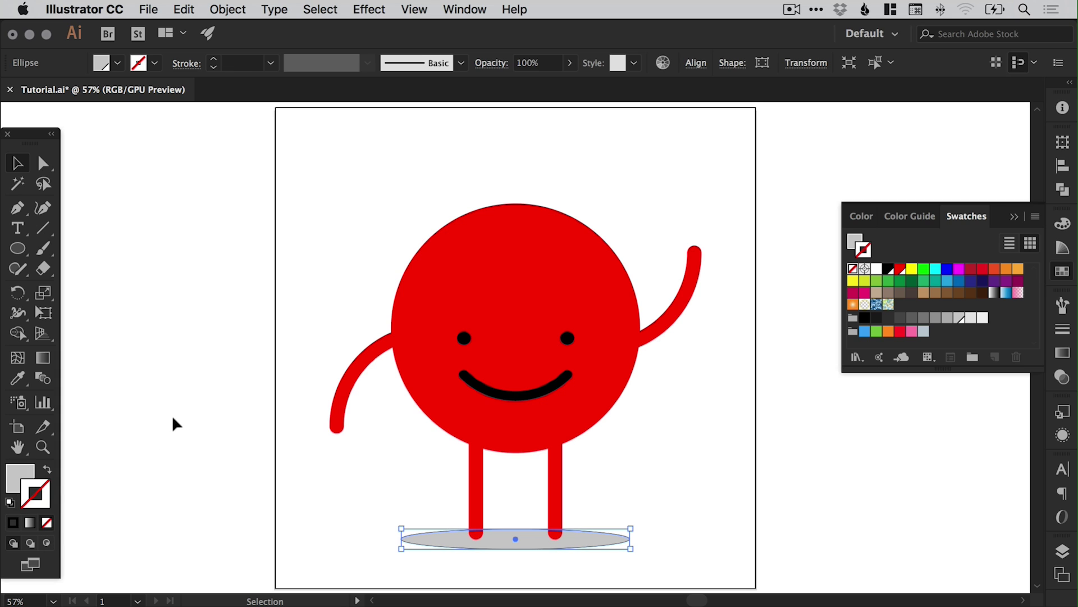
click(23, 471)
click(46, 493)
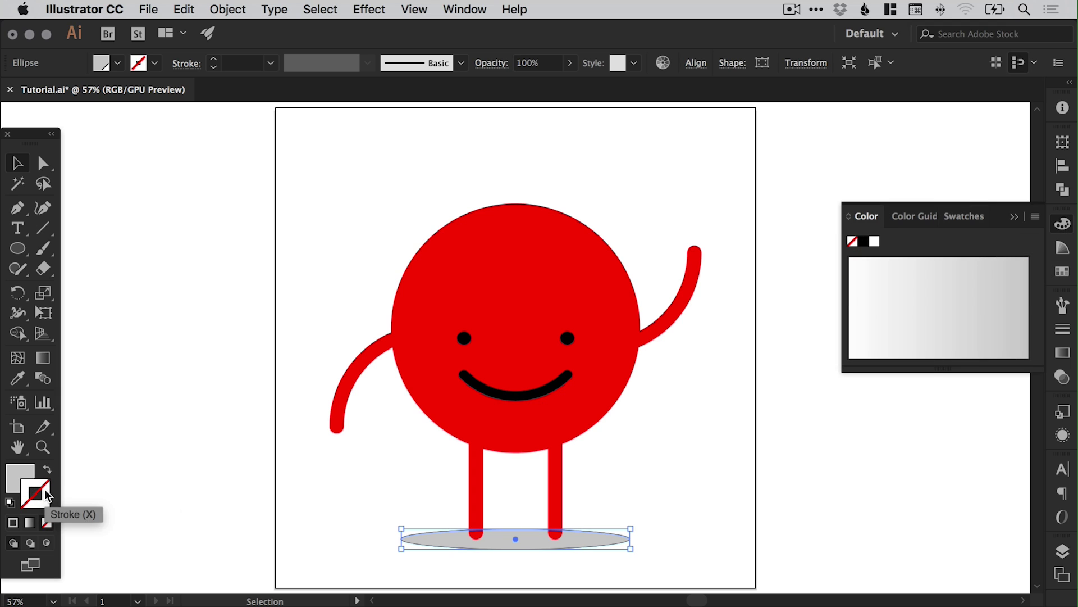
click(166, 359)
click(1062, 224)
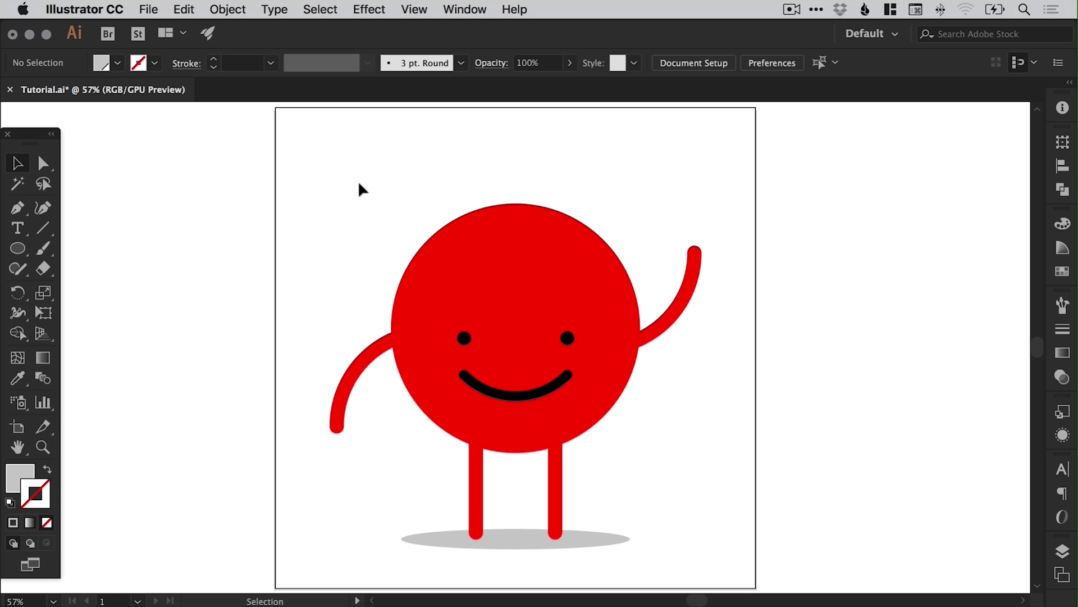
Step: Select all the artwork and move the whole character up on the artboard
drag(316, 185, 730, 537)
drag(590, 285, 587, 250)
click(862, 306)
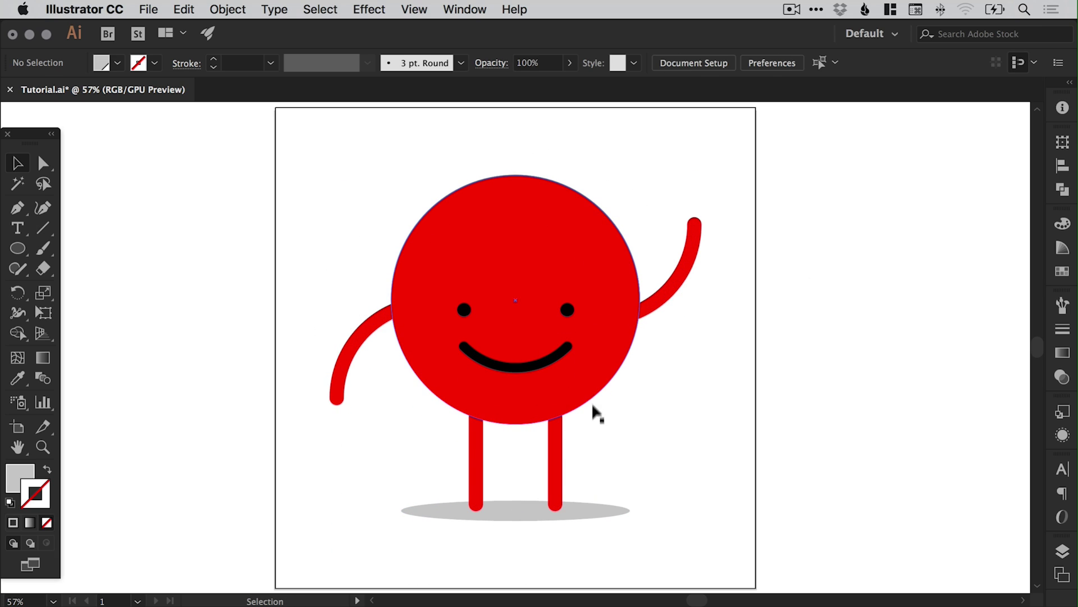
Step: Save the document, then open the global RGB Red swatch options with preview on
key(super+s)
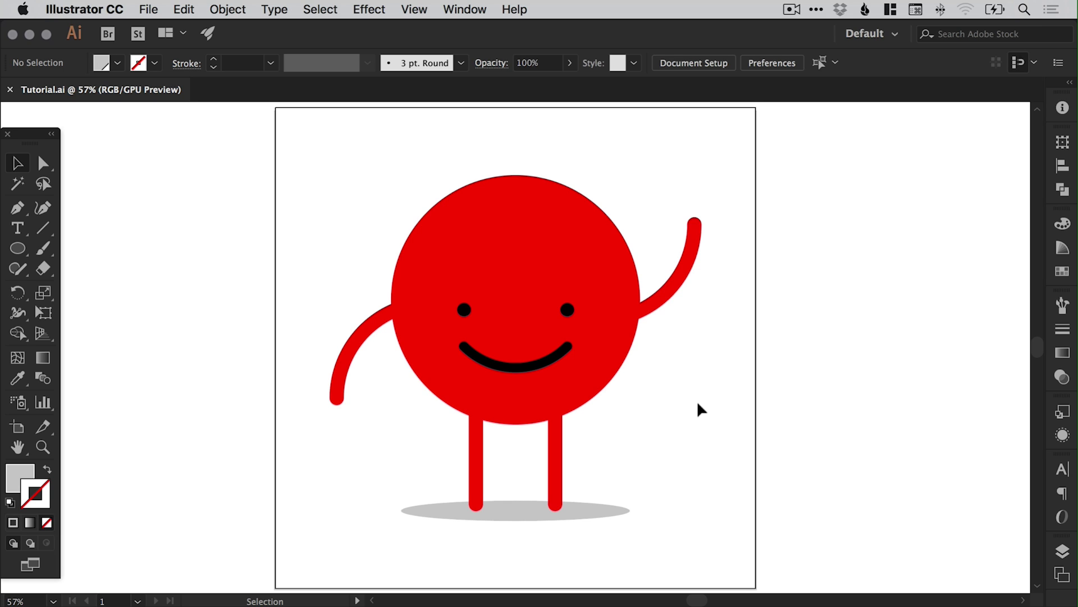
click(1062, 274)
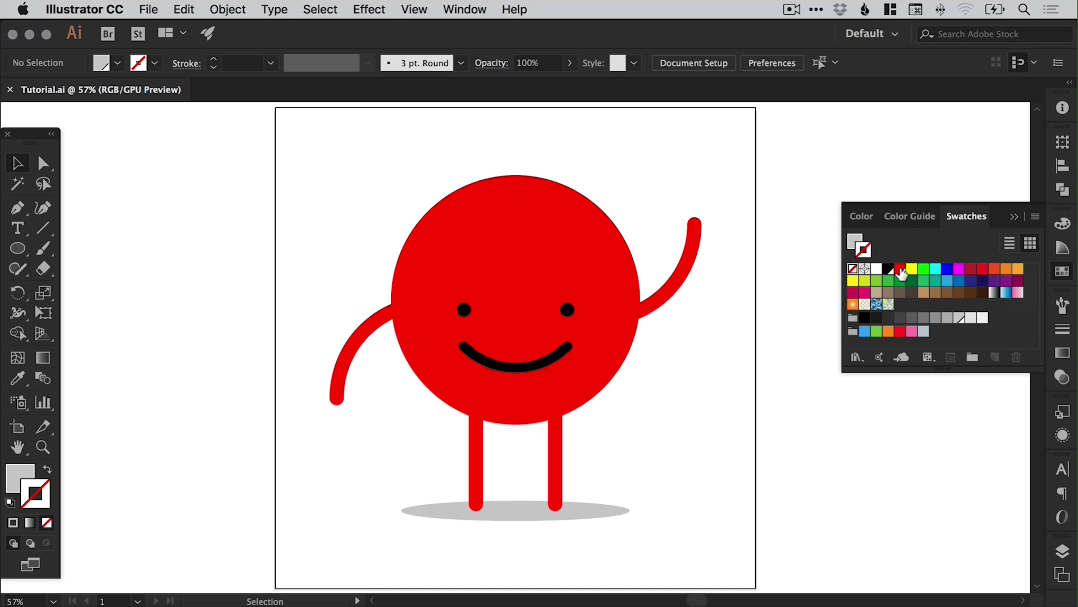
double_click(903, 270)
drag(553, 175, 918, 229)
click(792, 517)
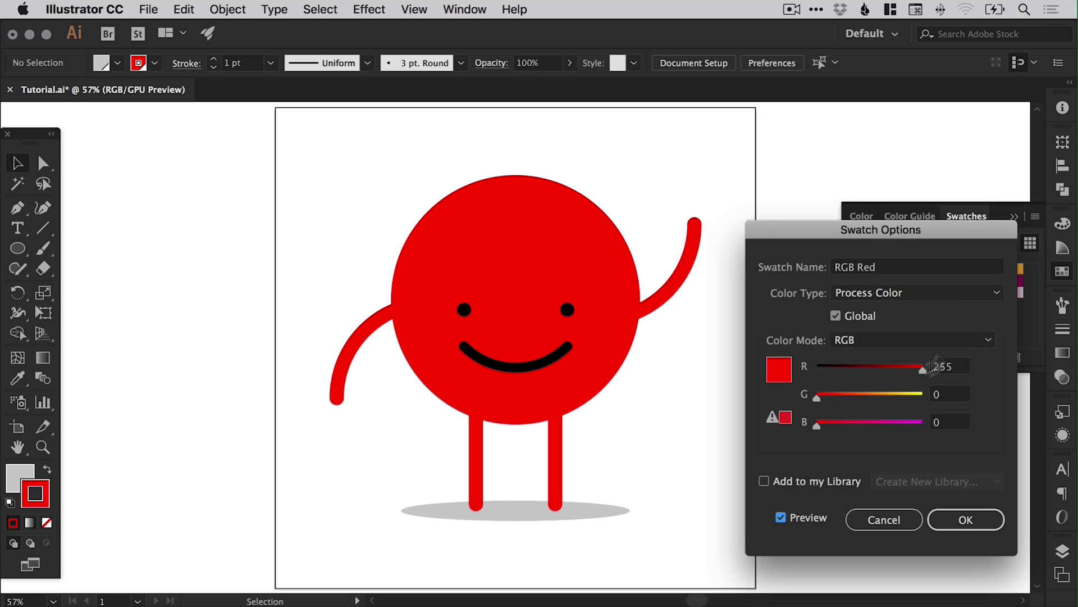
Step: Set the red swatch to about R255 G37 B90, turning body, arms and legs pinky-red
drag(835, 423, 854, 423)
click(872, 393)
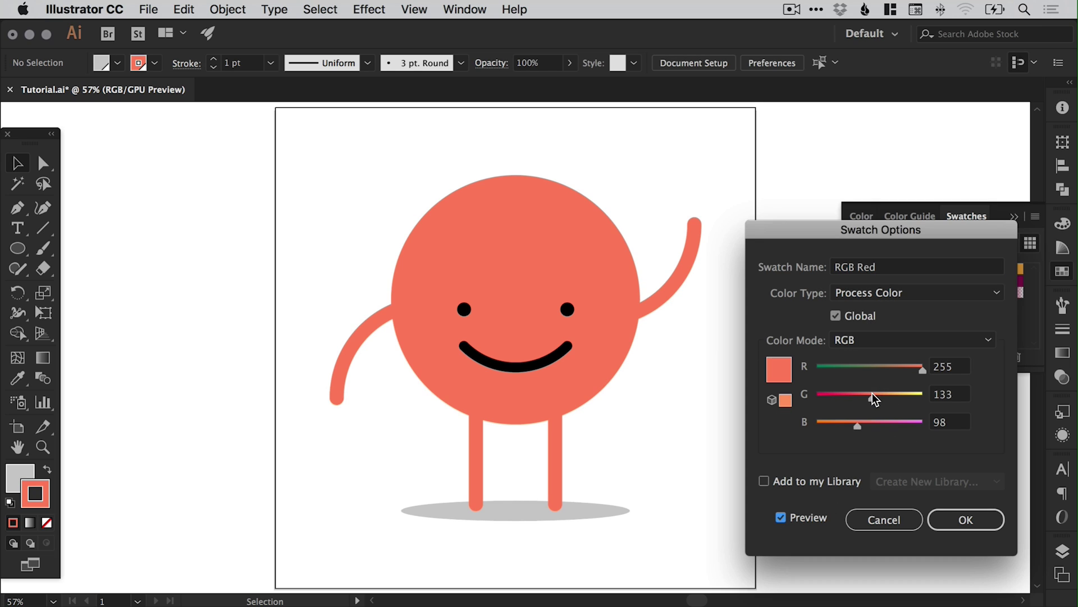
click(878, 367)
drag(879, 369, 829, 395)
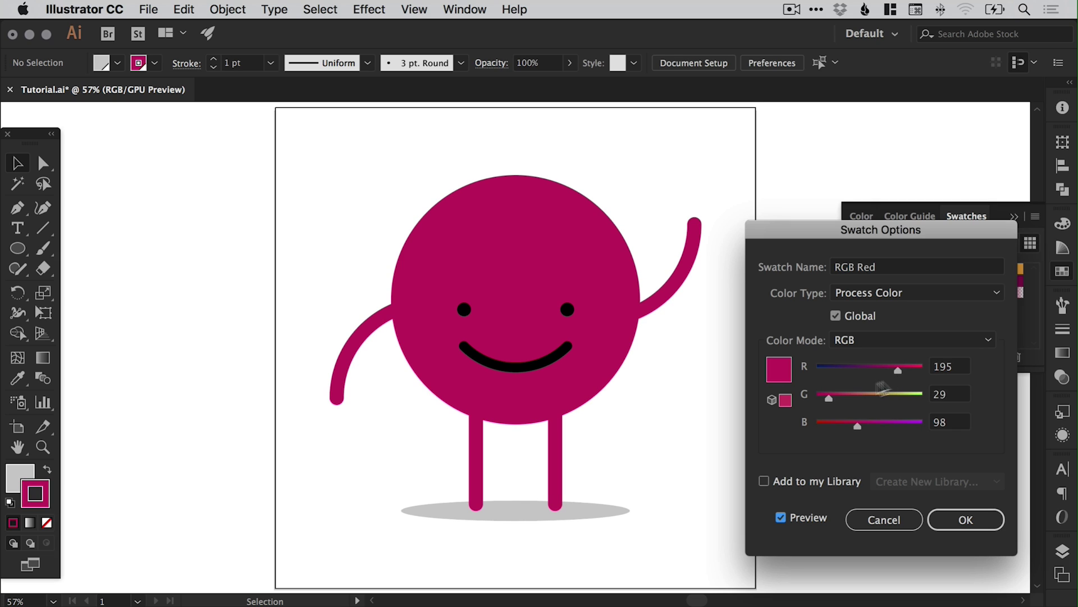
drag(914, 373, 924, 369)
drag(843, 413, 830, 393)
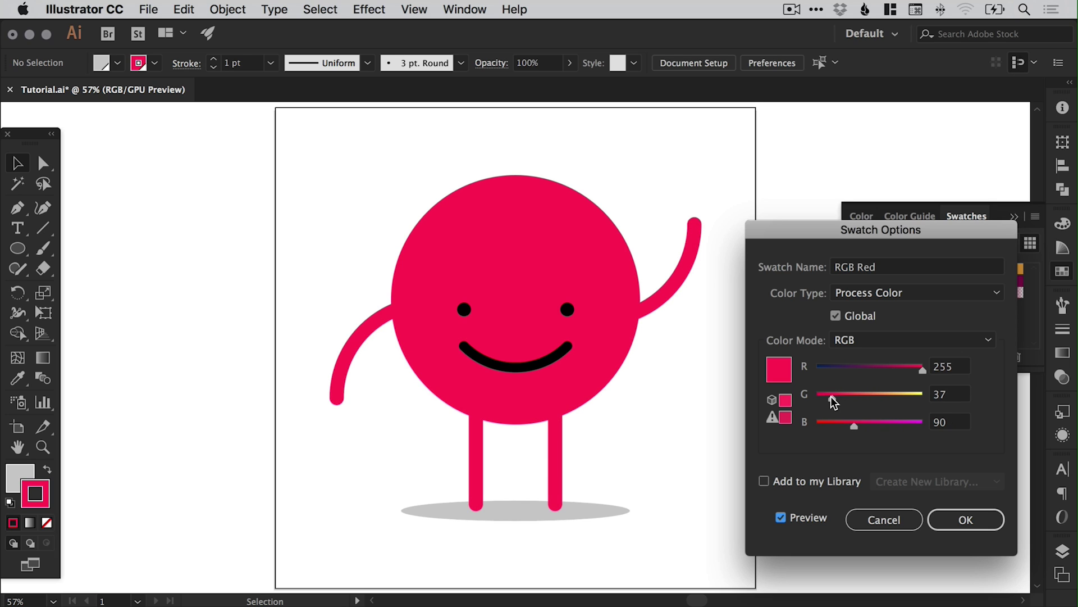
click(966, 520)
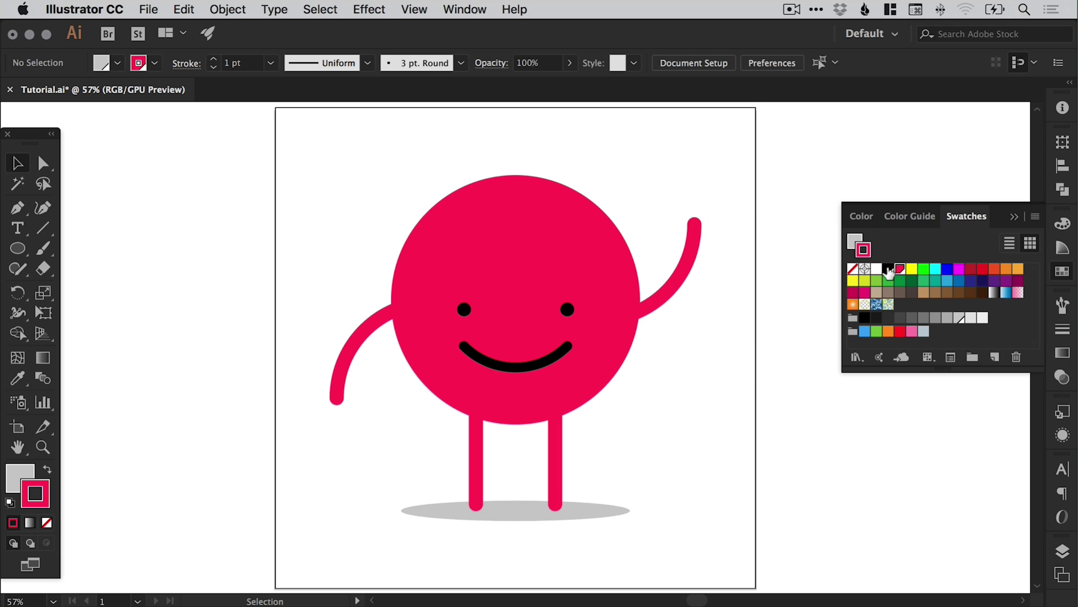
Step: Change the global Black swatch to a dark plum of about R85 G0 B58
double_click(888, 269)
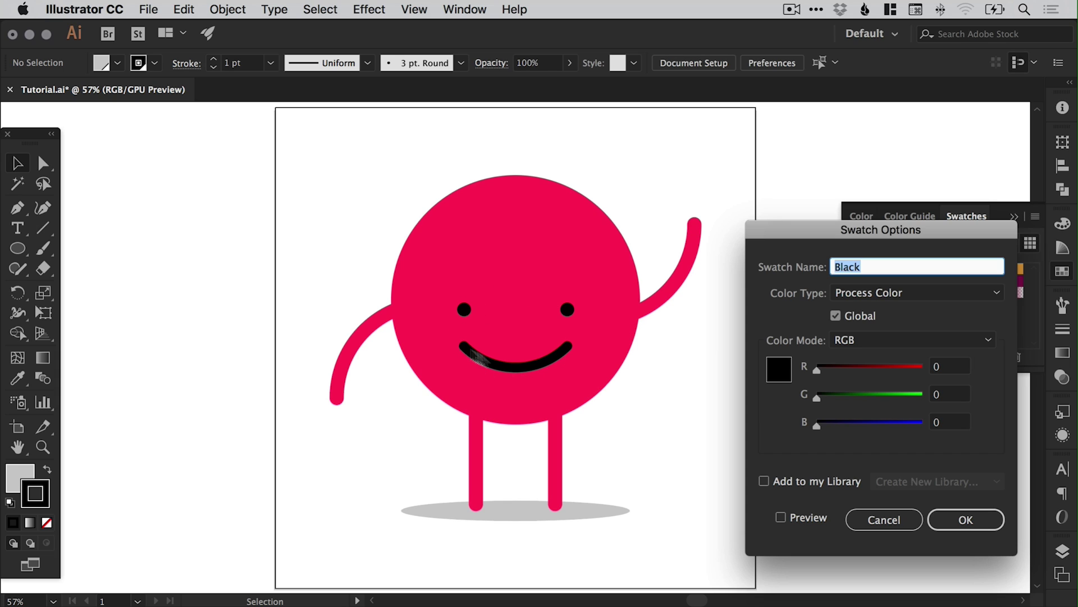
click(801, 515)
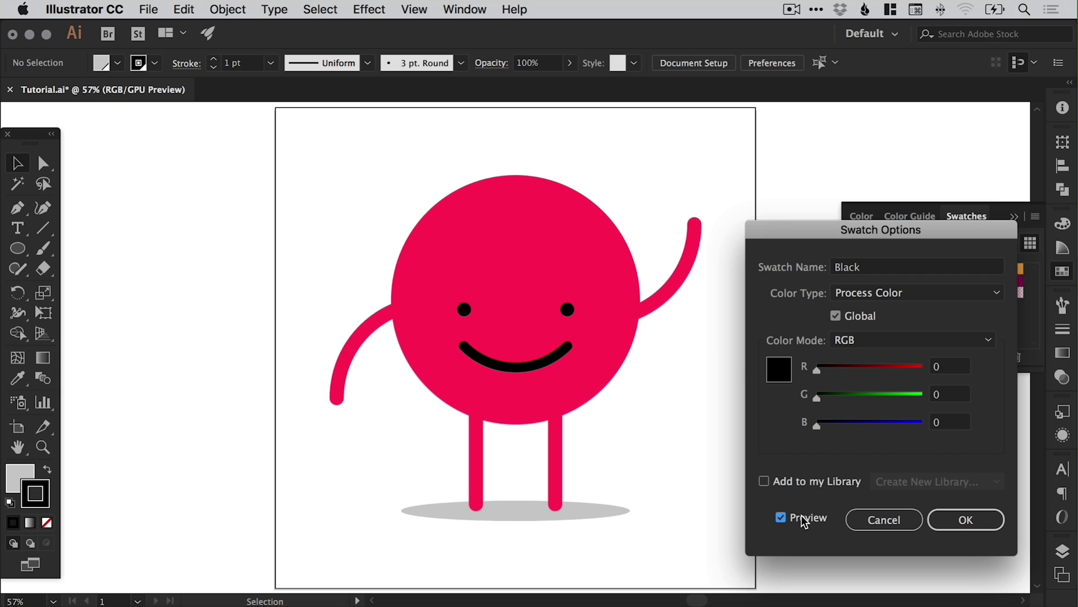
click(843, 366)
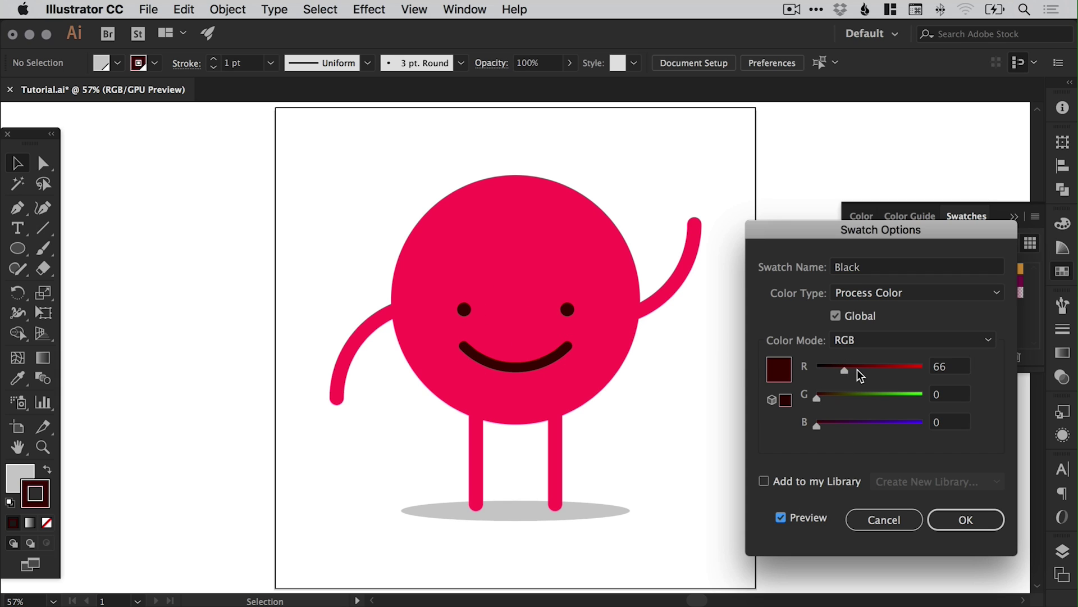
mouse_move(857, 369)
mouse_down()
mouse_move(874, 366)
mouse_move(854, 368)
mouse_up()
drag(842, 422, 841, 421)
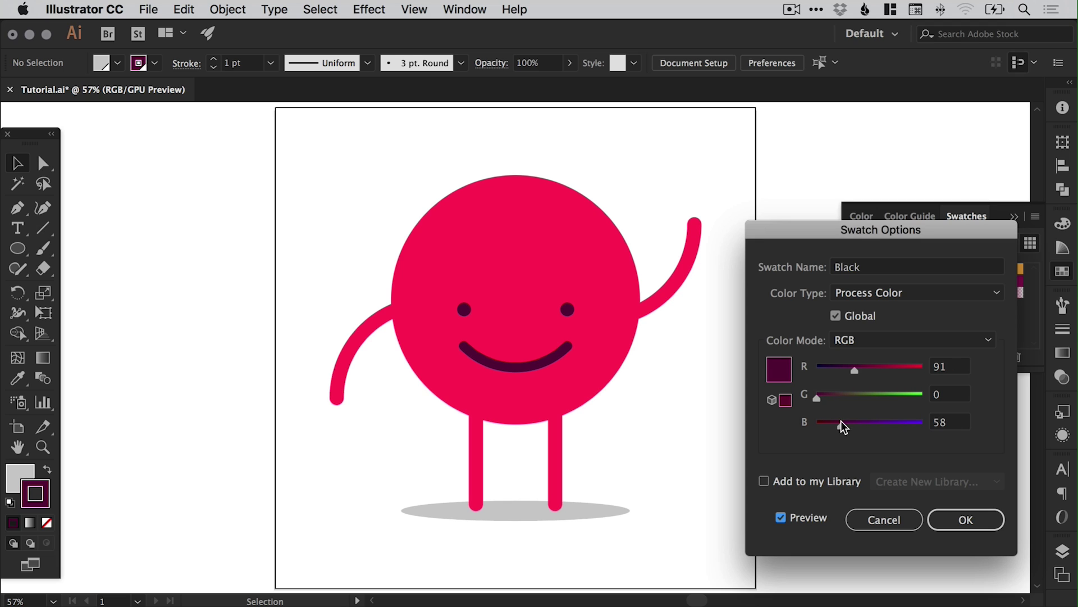
click(857, 367)
click(853, 368)
click(972, 517)
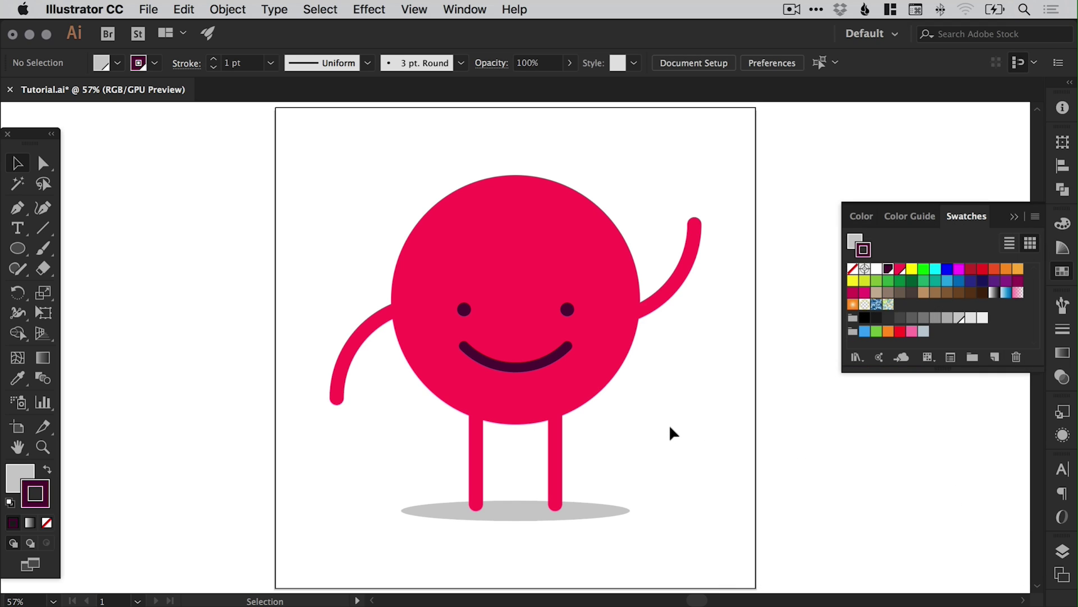
Step: Change the global grey swatch to a pale cool grey of R230 G232 B236
double_click(959, 321)
drag(924, 230, 915, 206)
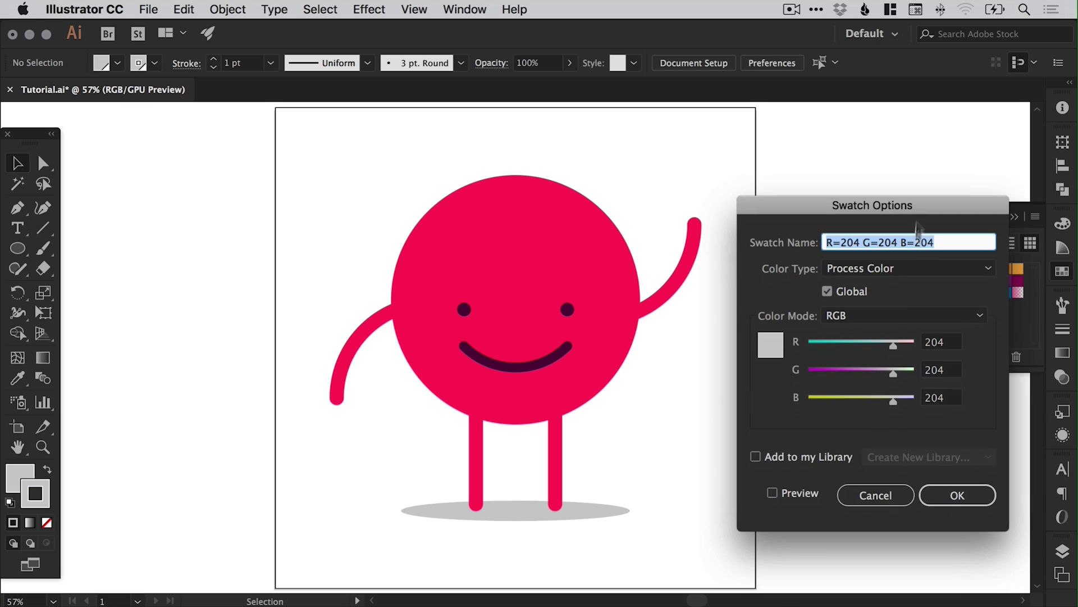
click(795, 493)
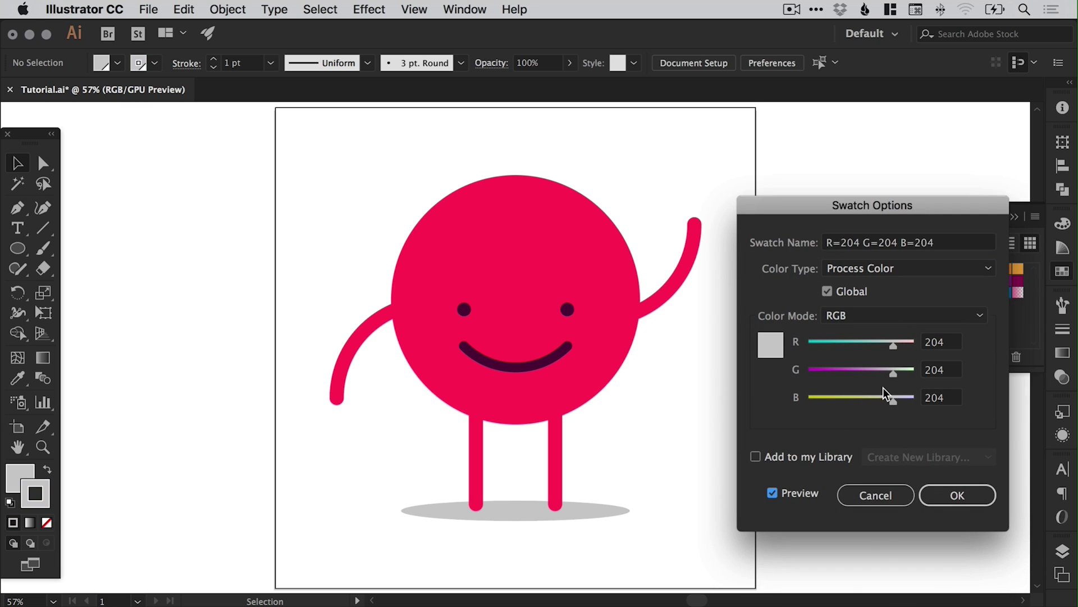
drag(887, 373, 897, 373)
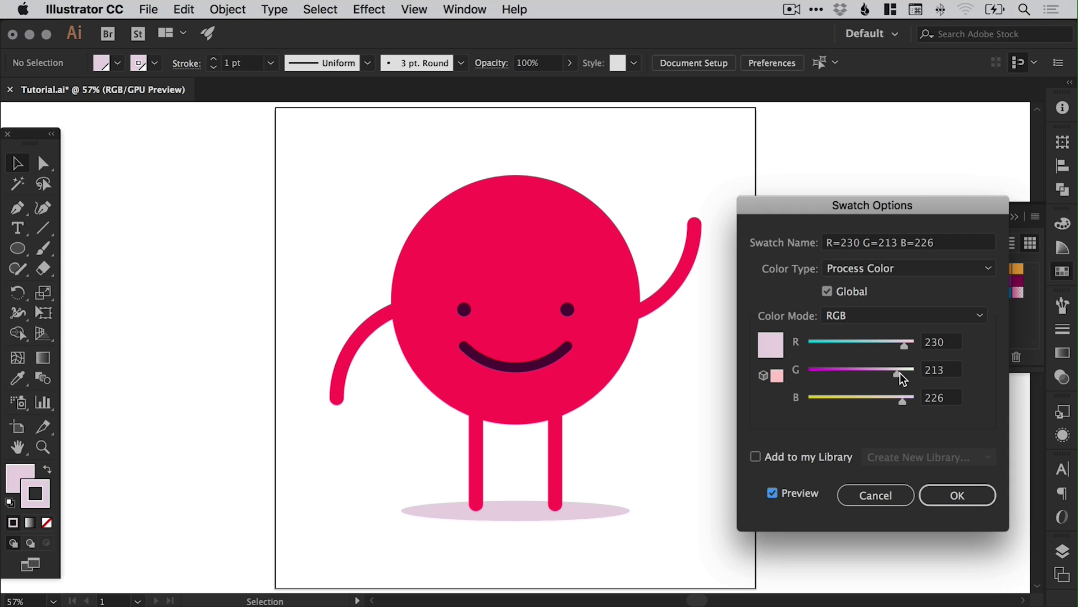
mouse_move(900, 373)
mouse_down()
mouse_move(912, 402)
mouse_move(905, 371)
mouse_up()
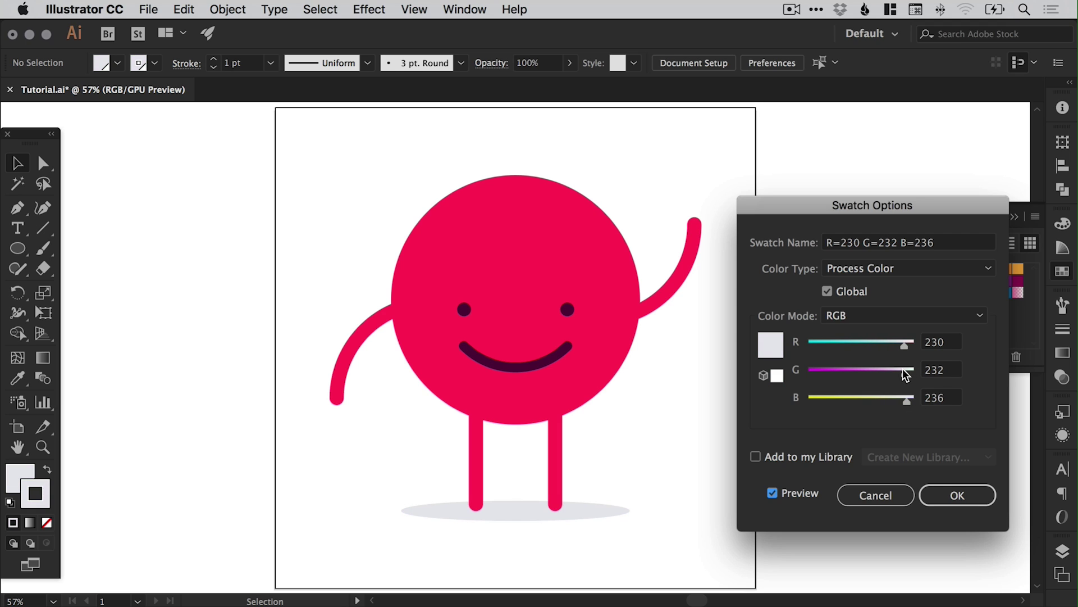
click(957, 494)
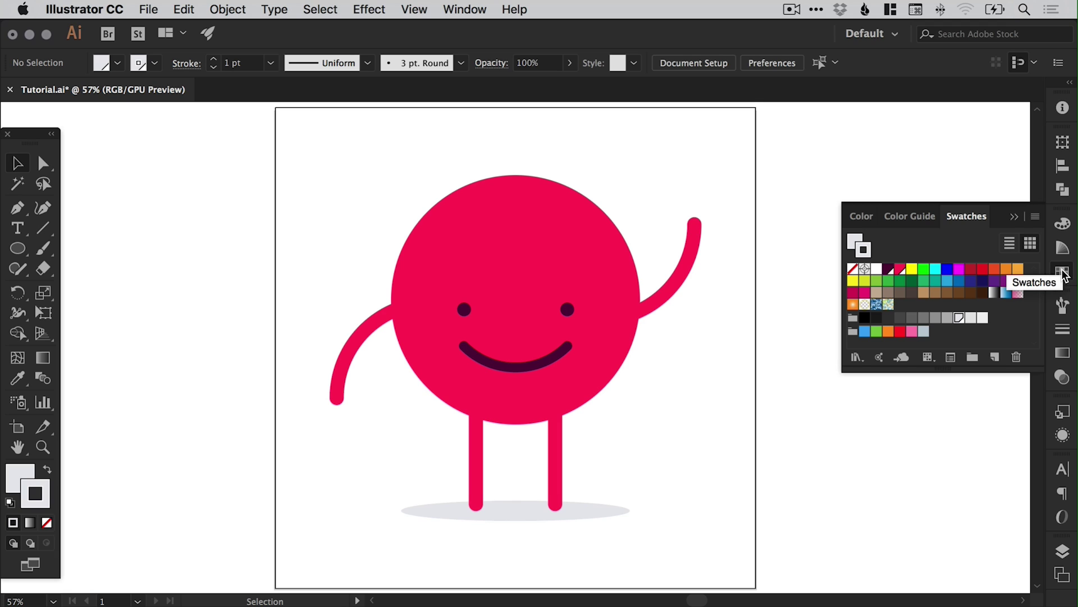
Step: Collapse the Swatches panel so the finished character is fully visible
click(1063, 274)
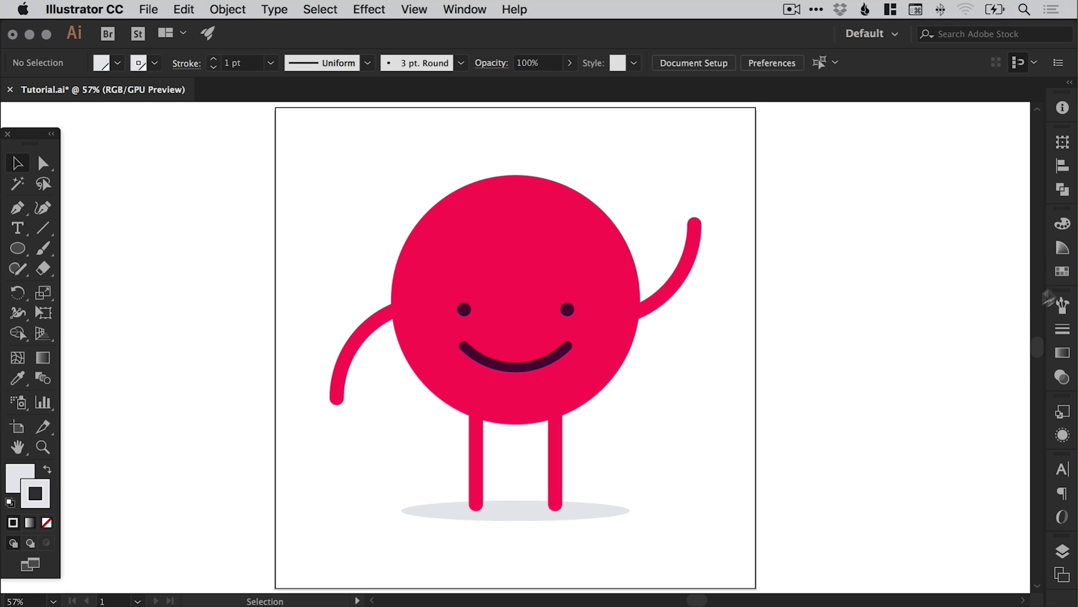